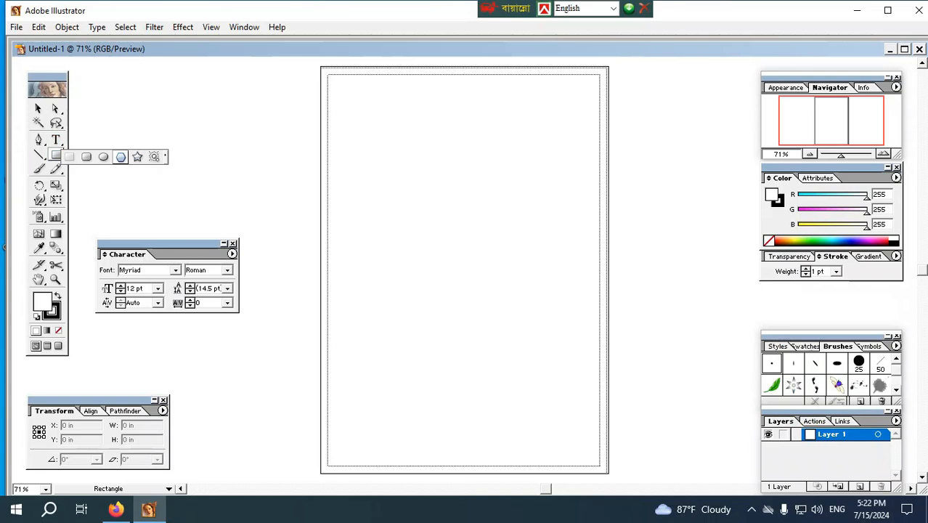
# Show the rulers along the edges of the document
pyautogui.press('v')
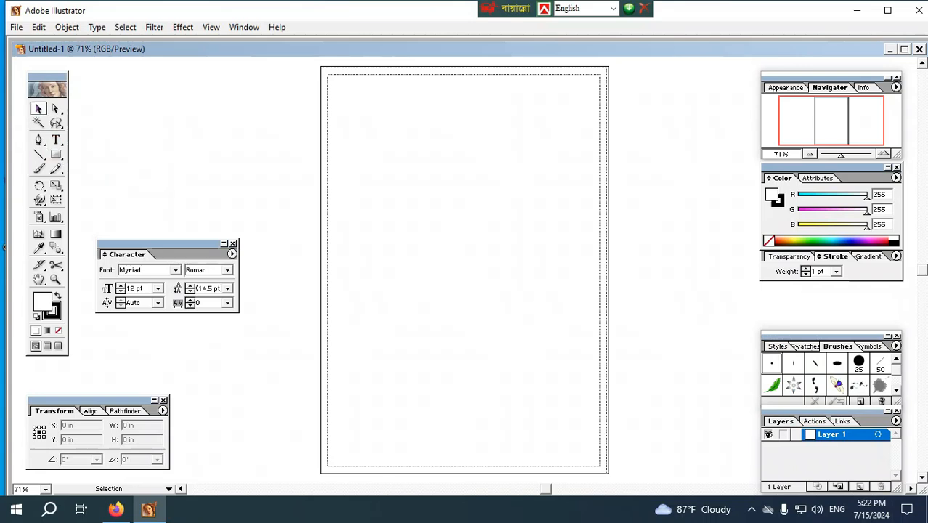
pyautogui.hotkey('ctrl', 'r')
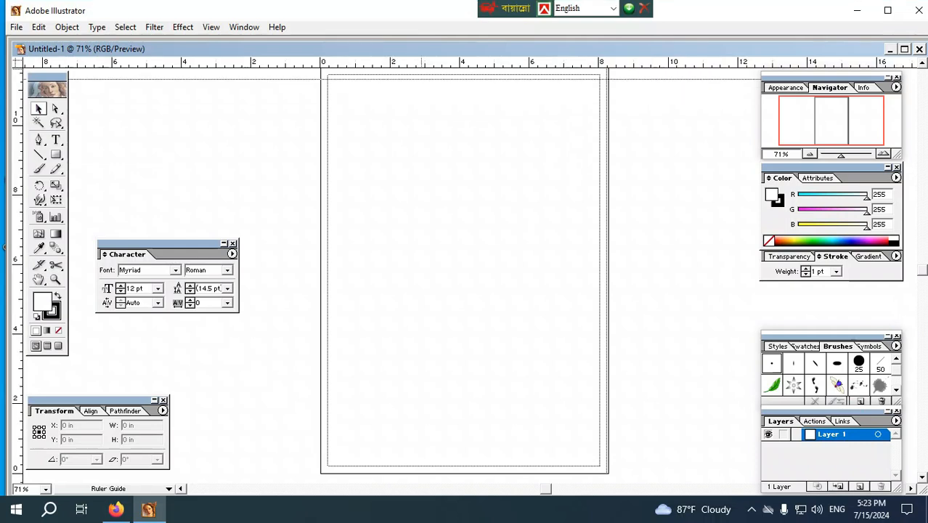
pyautogui.moveTo(56, 155); pyautogui.dragTo(104, 157)
pyautogui.click(465, 255)
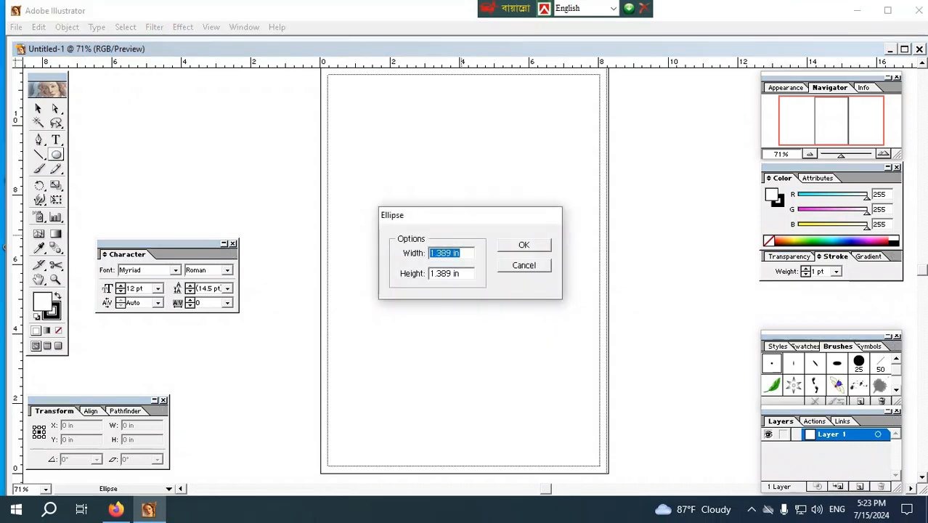
pyautogui.press('Escape')
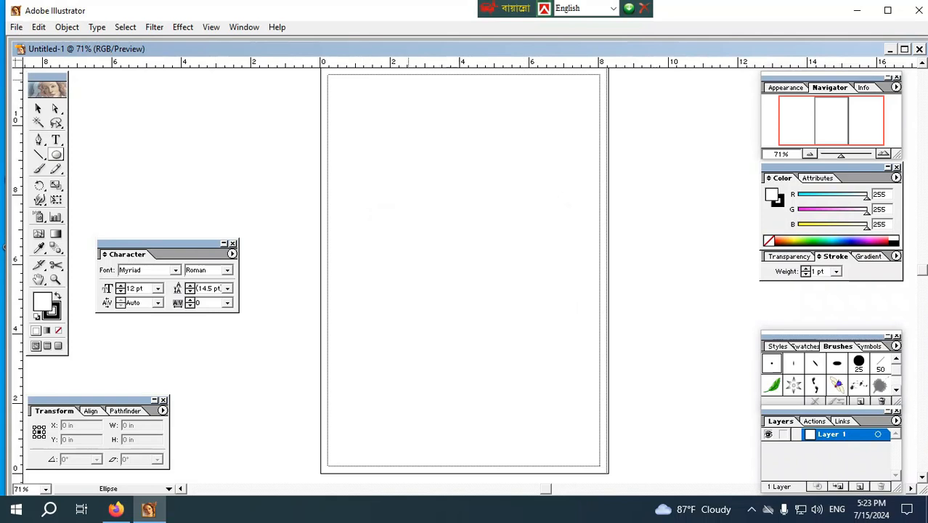
# Set the ruler units to centimeters
pyautogui.press('v')
pyautogui.rightClick(375, 64)
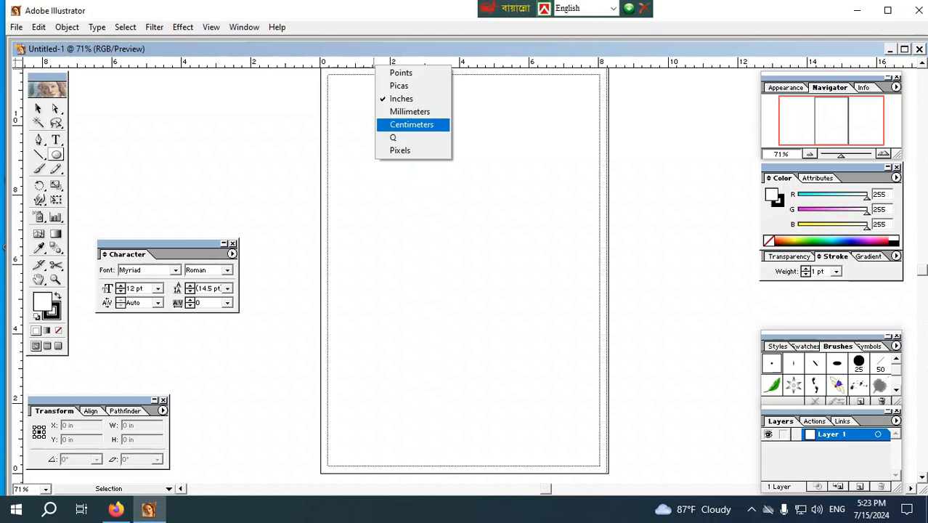
pyautogui.click(411, 124)
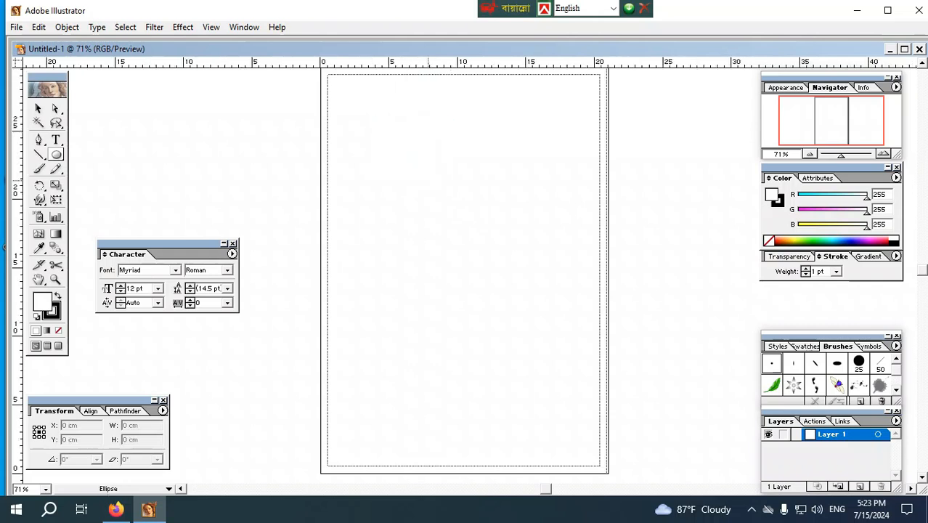
pyautogui.moveTo(420, 232); pyautogui.dragTo(423, 235)
pyautogui.hotkey('ctrl', 'z')
pyautogui.click(421, 234)
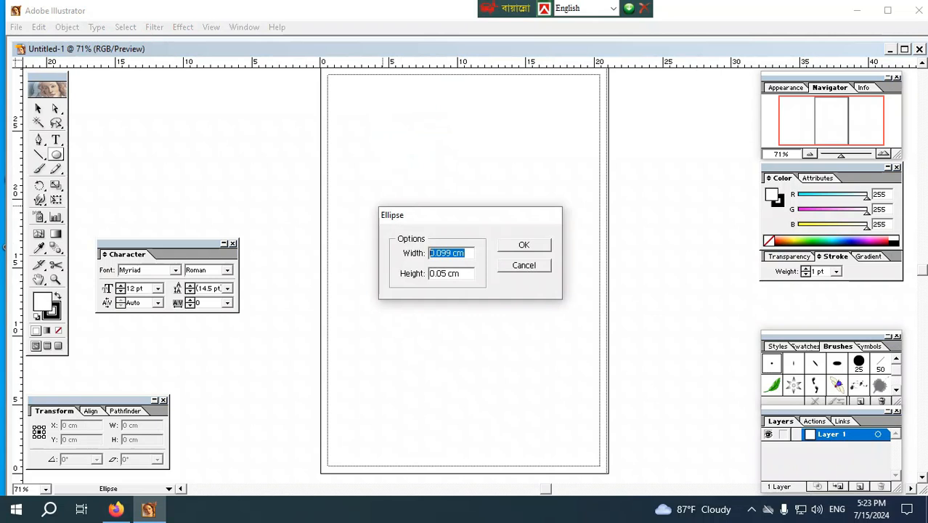
pyautogui.write('30')
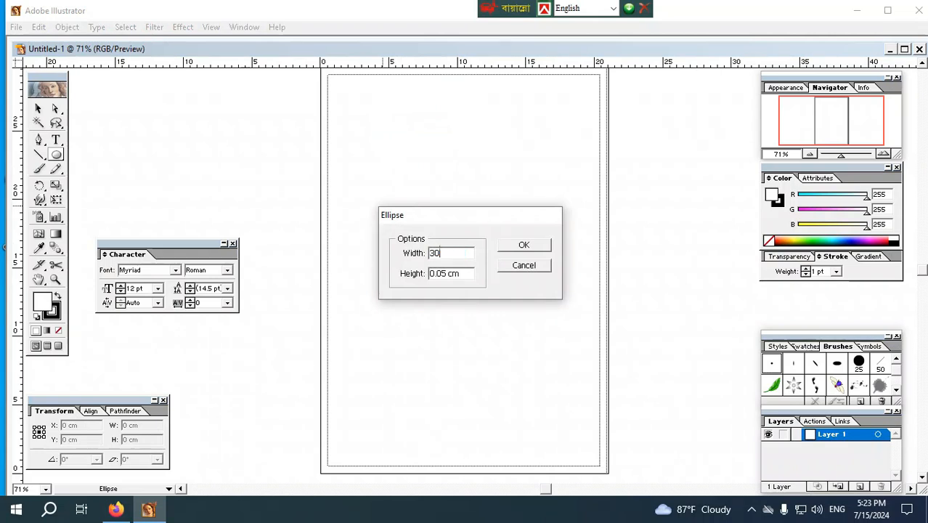
pyautogui.click(524, 265)
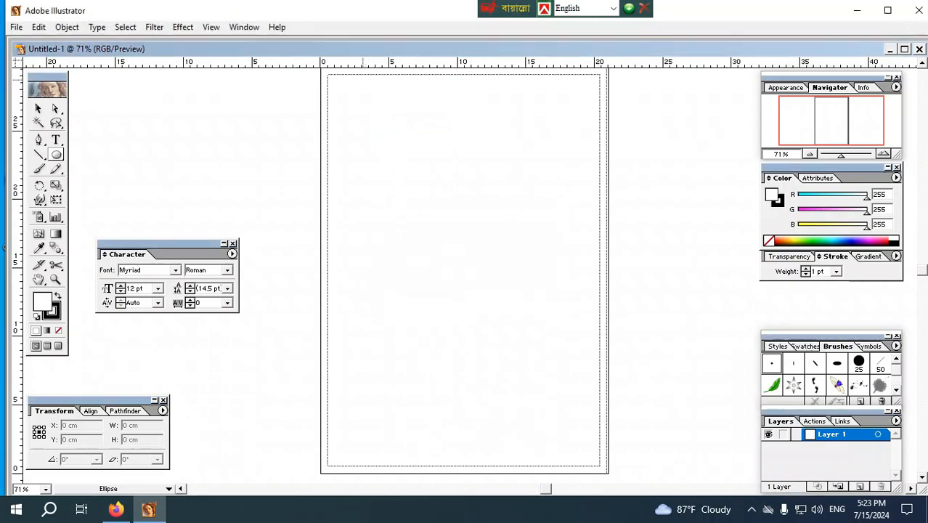
# Set the ruler units to millimeters and create a 30 × 30 mm circle with the Ellipse tool
pyautogui.rightClick(364, 62)
pyautogui.click(402, 112)
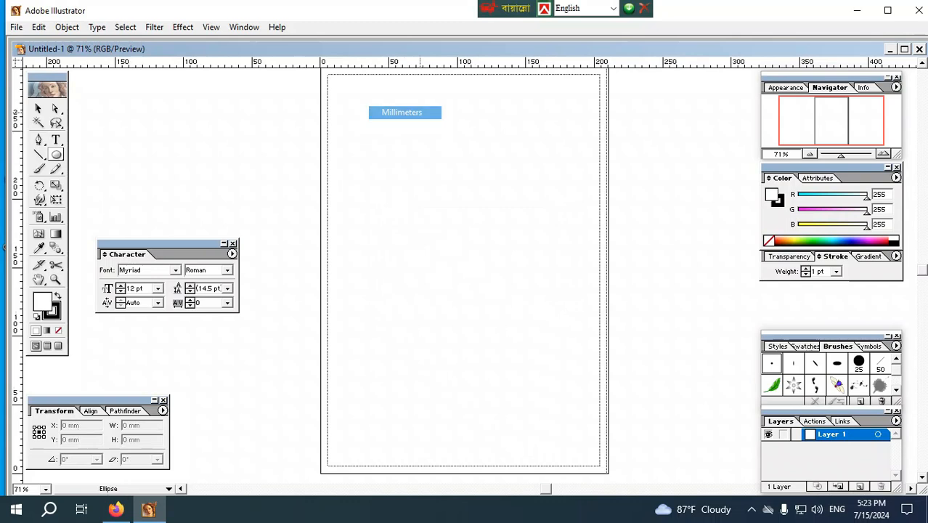
pyautogui.click(401, 116)
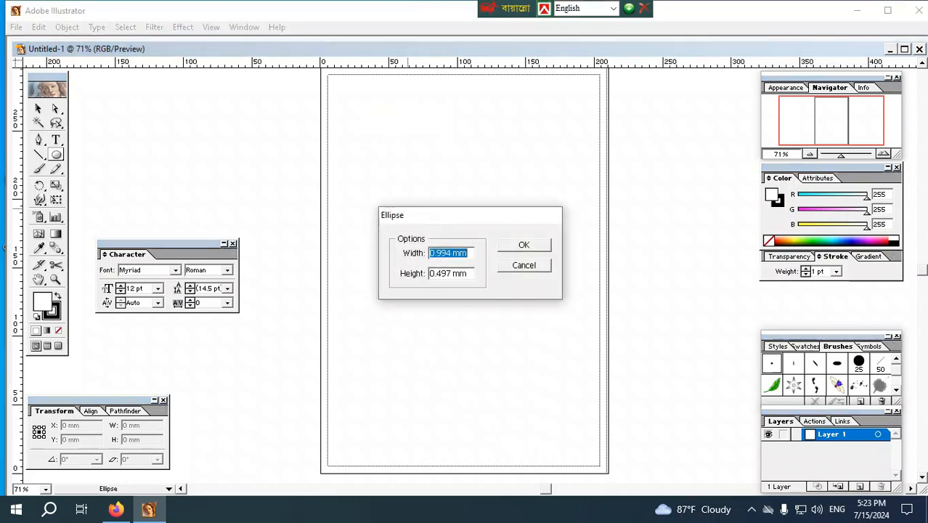
pyautogui.write('30')
pyautogui.press('Tab')
pyautogui.write('30')
pyautogui.press('Tab')
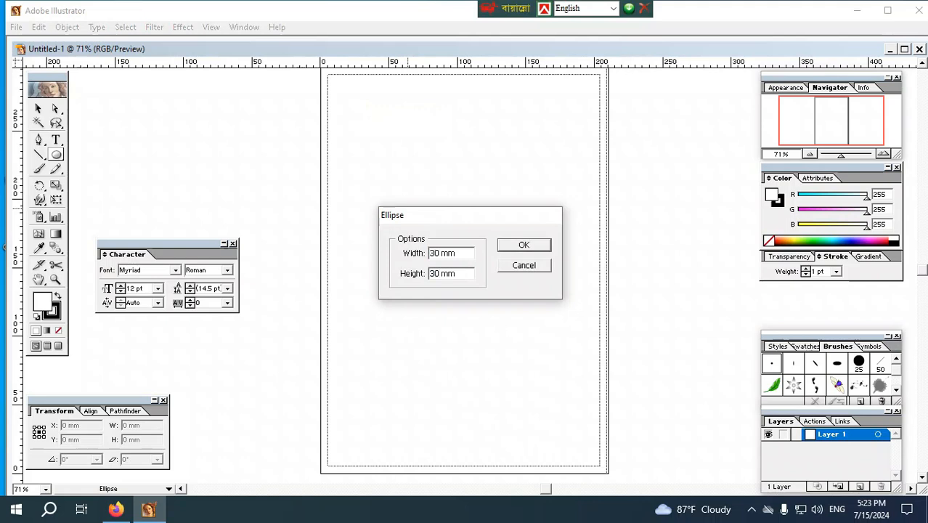
pyautogui.press('Return')
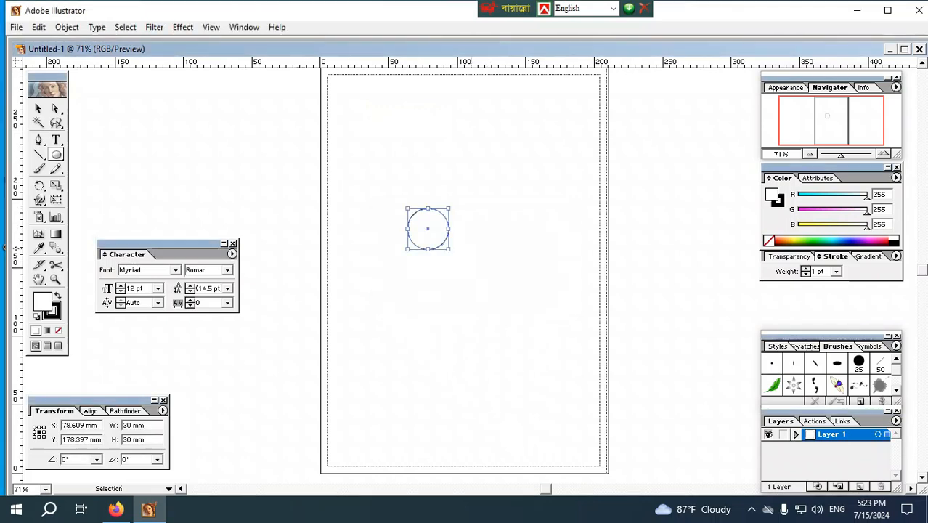
# Paste a copy of the circle in front of the original and resize it to 28 × 28 mm
pyautogui.moveTo(429, 242); pyautogui.dragTo(454, 273)
pyautogui.moveTo(302, 82); pyautogui.dragTo(468, 347)
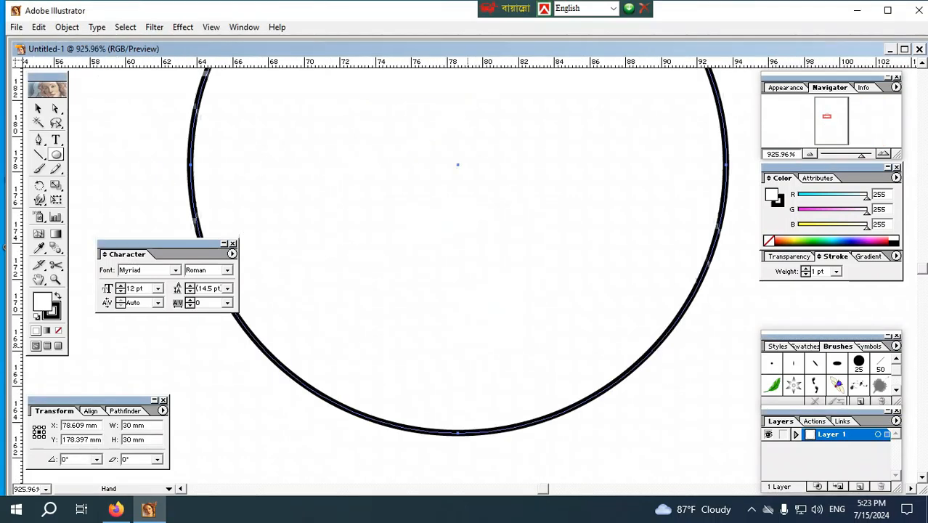
pyautogui.hotkey('ctrl', '-')
pyautogui.hotkey('ctrl', '-')
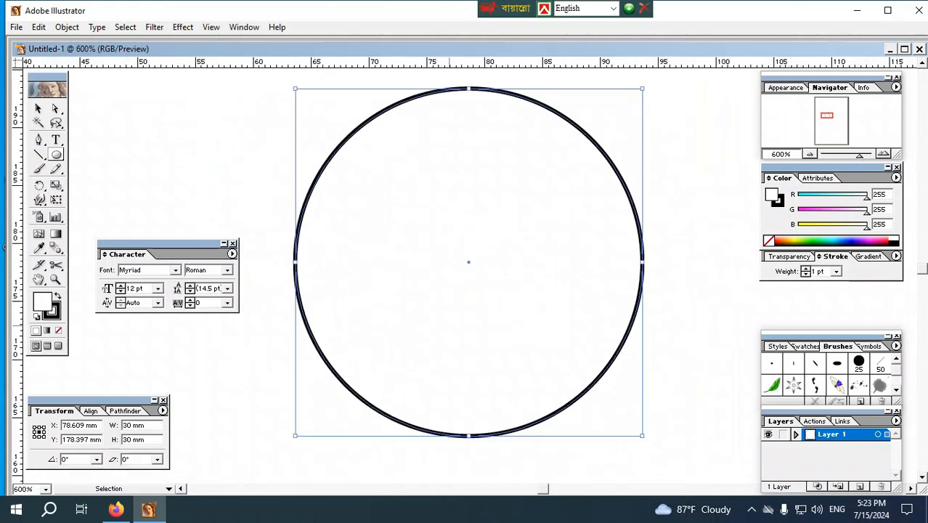
pyautogui.hotkey('ctrl', '-')
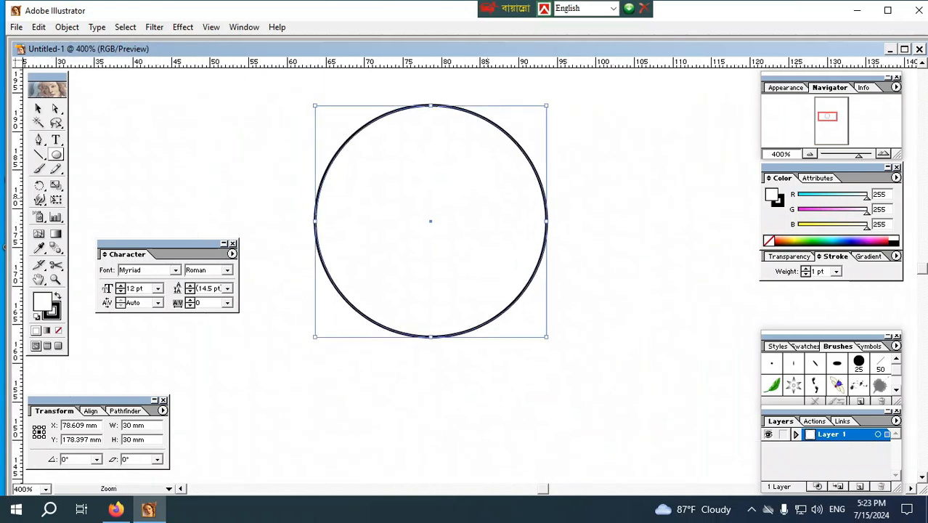
pyautogui.hotkey('ctrl', '+')
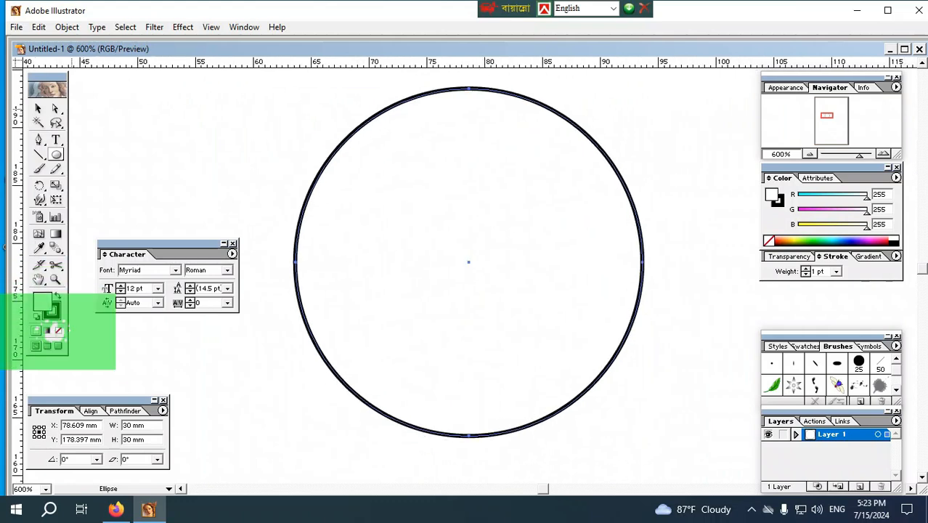
pyautogui.press('v')
pyautogui.hotkey('ctrl', 'shift', 'a')
pyautogui.moveTo(284, 141); pyautogui.dragTo(359, 208)
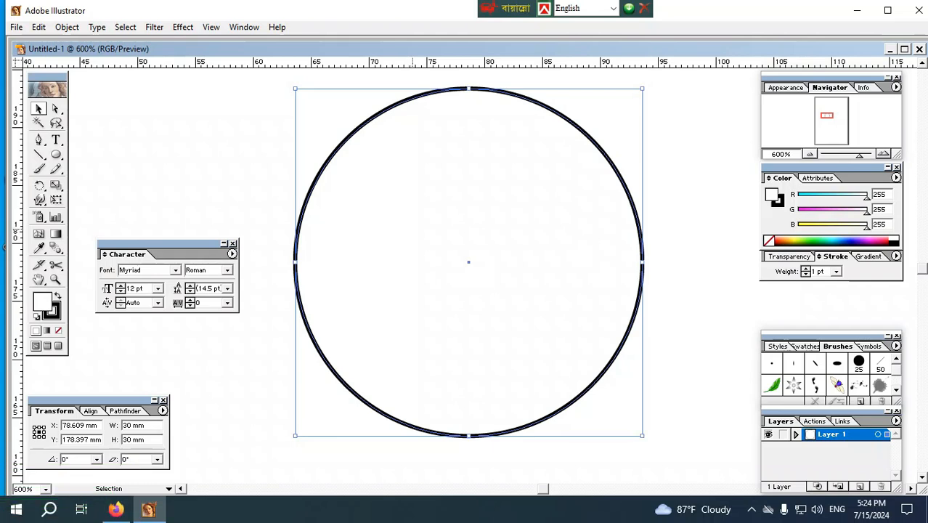
pyautogui.hotkey('ctrl', 'f')
pyautogui.moveTo(146, 426); pyautogui.dragTo(121, 426)
pyautogui.write('28')
pyautogui.press('Tab')
pyautogui.write('28')
pyautogui.press('Tab')
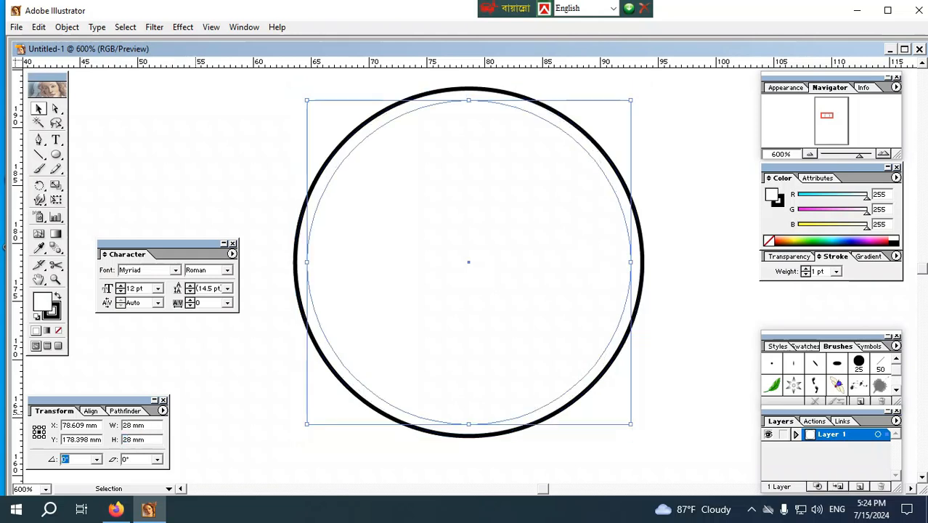
# Remove the fill from both the 28 mm and the 30 mm circle, keeping only their outlines, and deselect them
pyautogui.press('Return')
pyautogui.press('/')
pyautogui.hotkey('ctrl', 'z')
pyautogui.hotkey('ctrl', 'z')
pyautogui.hotkey('ctrl', 'z')
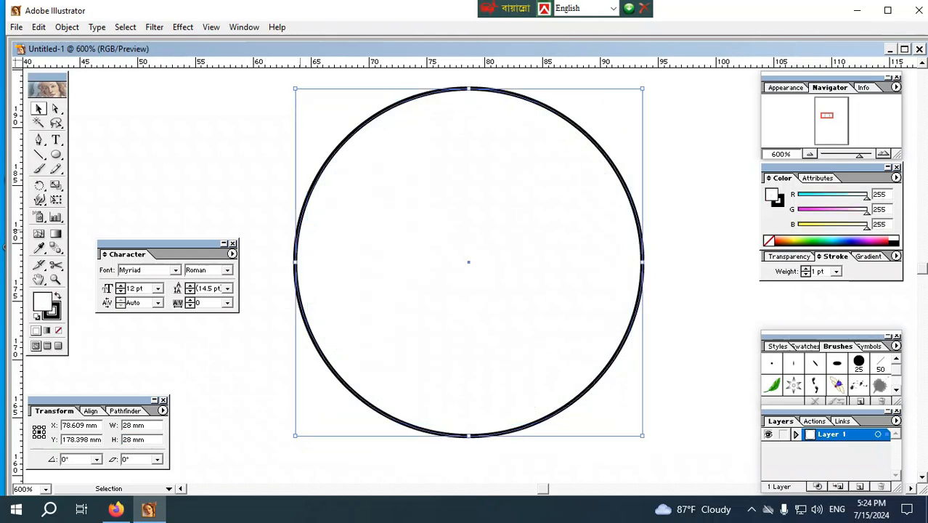
pyautogui.press('/')
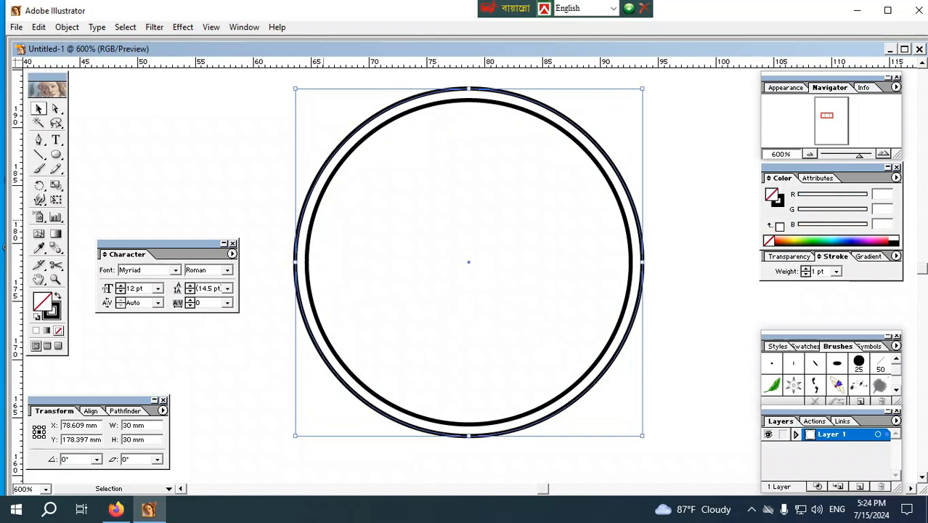
pyautogui.hotkey('ctrl', 'shift', 'a')
pyautogui.click(772, 363)
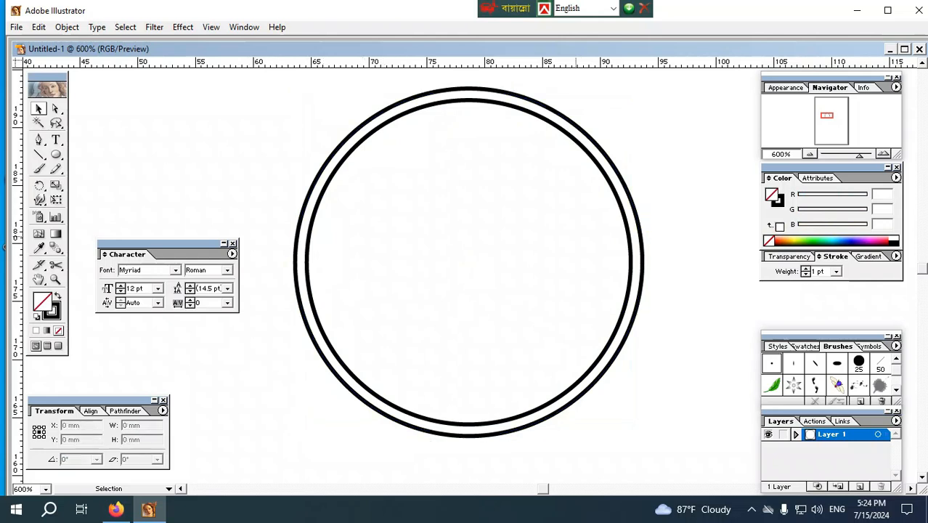
# Duplicate the 28 mm circle in place and resize the copy to 17 × 17 mm
pyautogui.press('space')
pyautogui.moveTo(554, 274); pyautogui.dragTo(552, 289)
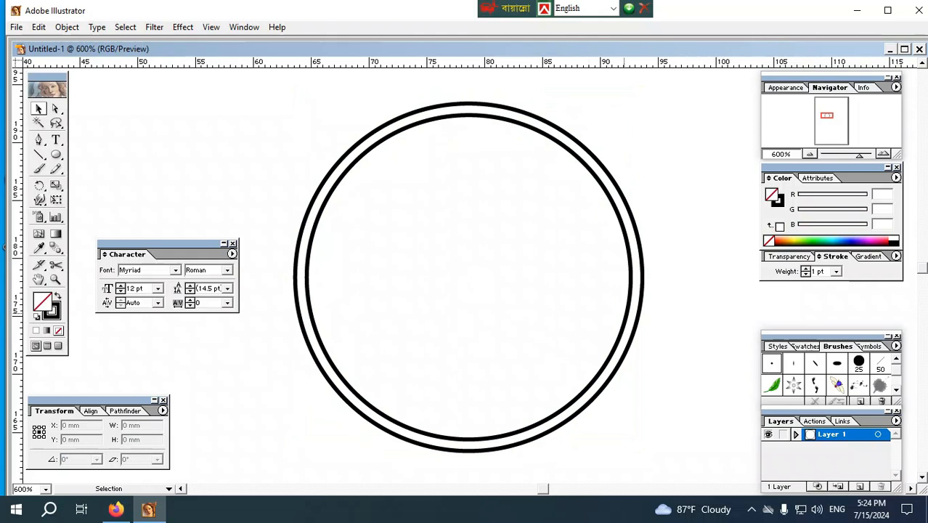
pyautogui.hotkey('ctrl', 'a')
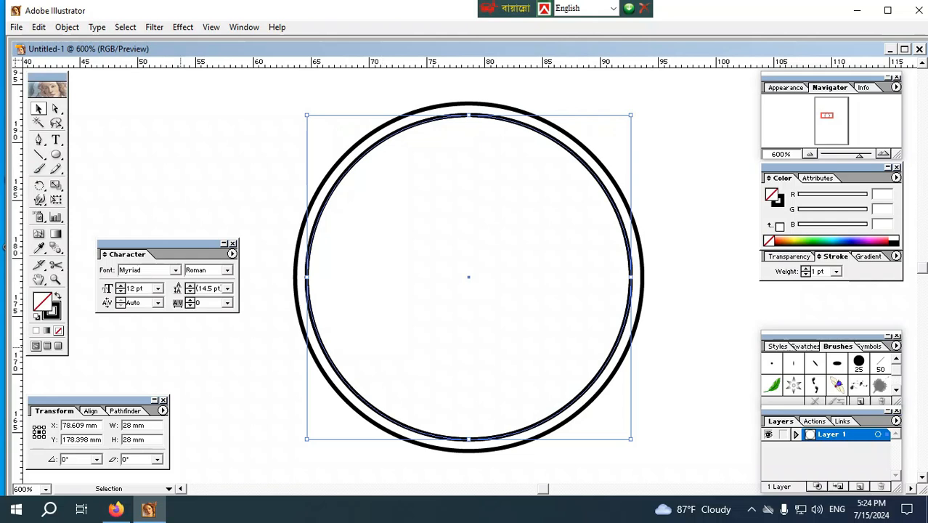
pyautogui.click(132, 425)
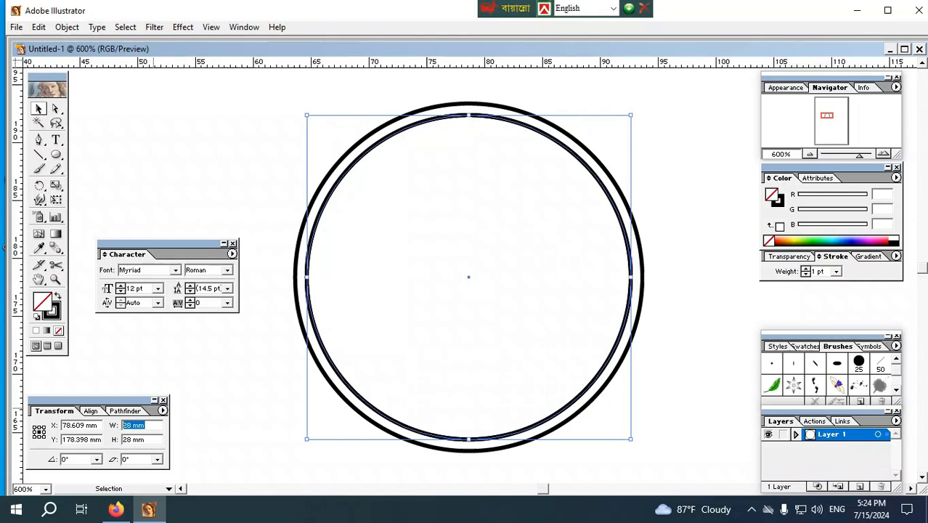
pyautogui.write('17')
pyautogui.press('Tab')
pyautogui.write('17')
pyautogui.press('Tab')
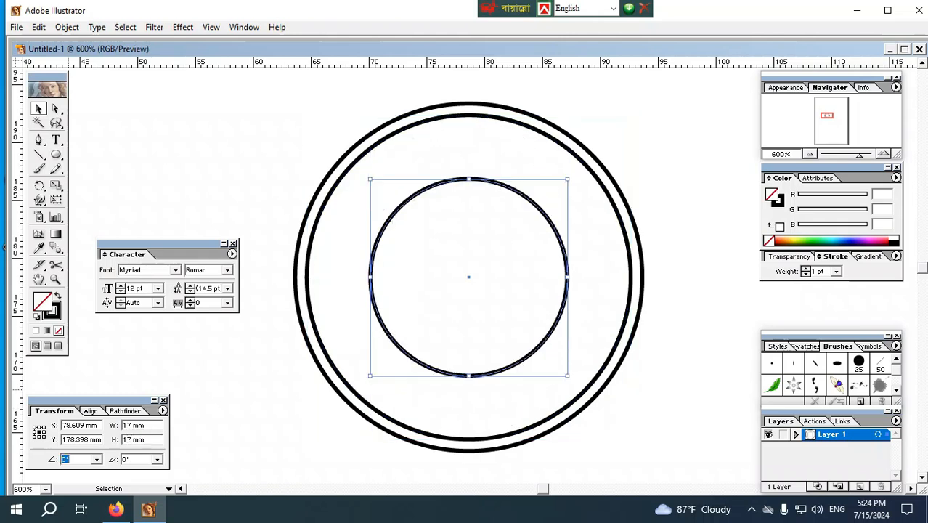
# Duplicate the 28 mm circle in place again, resize this copy to 23 × 23 mm and deselect it
pyautogui.click(39, 108)
pyautogui.click(426, 121)
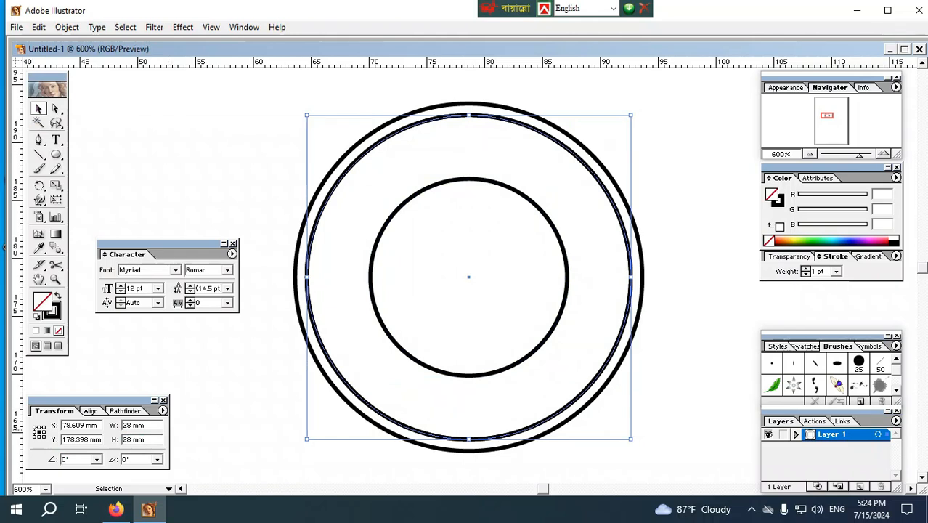
pyautogui.doubleClick(133, 425)
pyautogui.write('23')
pyautogui.press('Tab')
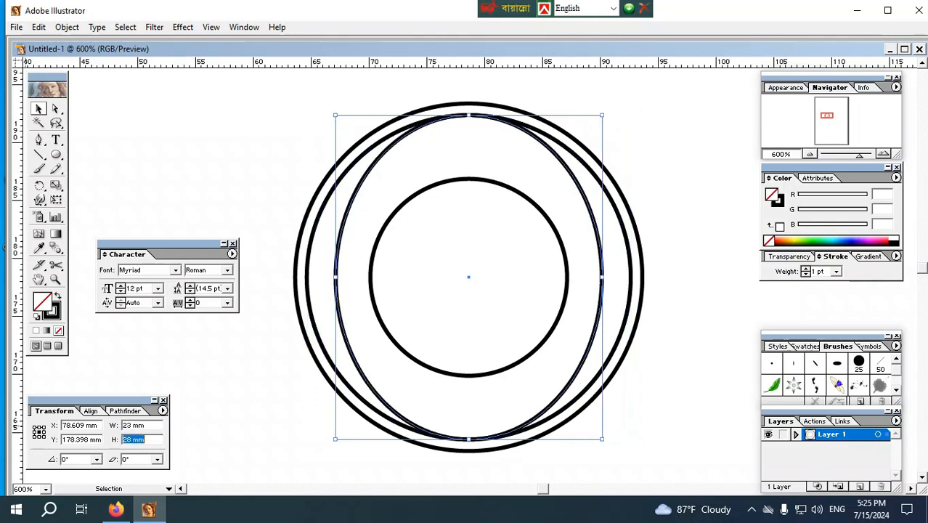
pyautogui.write('23')
pyautogui.press('Tab')
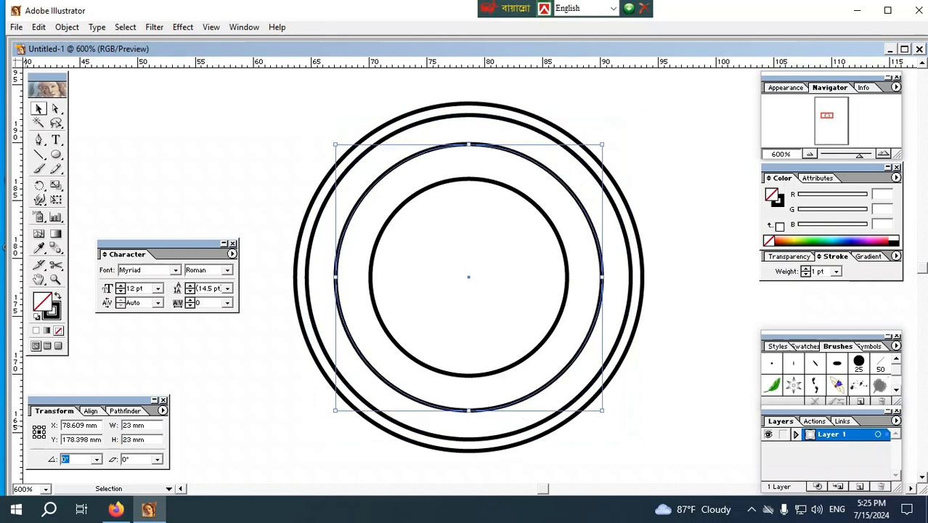
pyautogui.click(668, 247)
pyautogui.press('space')
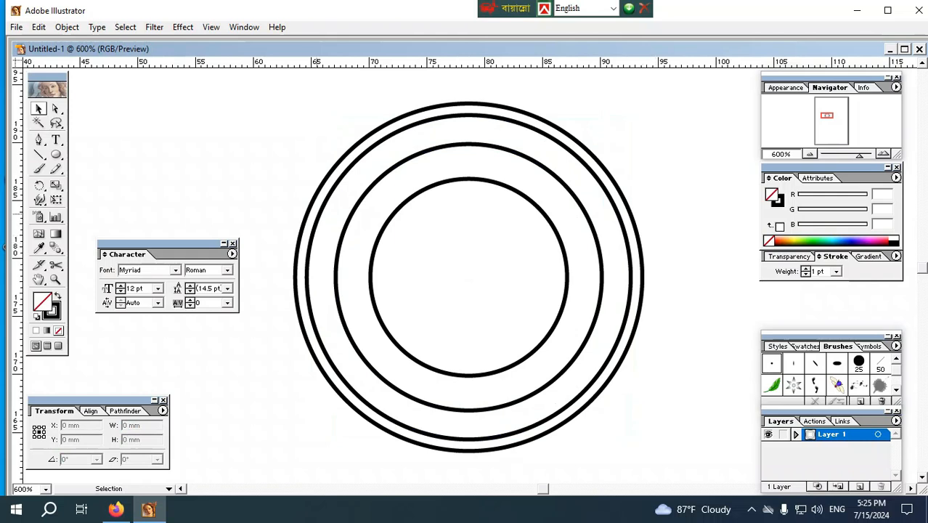
# Place two horizontal ruler guides across the circles, one above and one below their shared centre
pyautogui.click(321, 215)
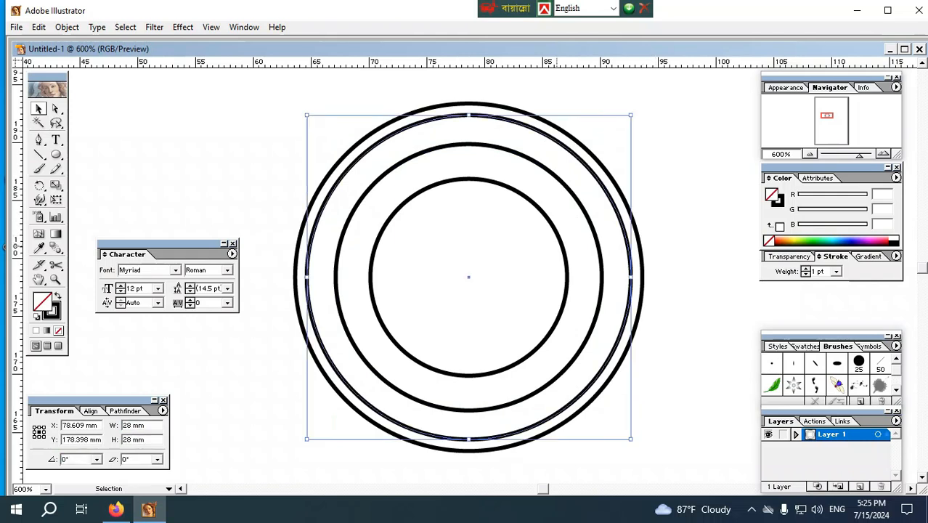
pyautogui.moveTo(600, 64); pyautogui.dragTo(600, 257)
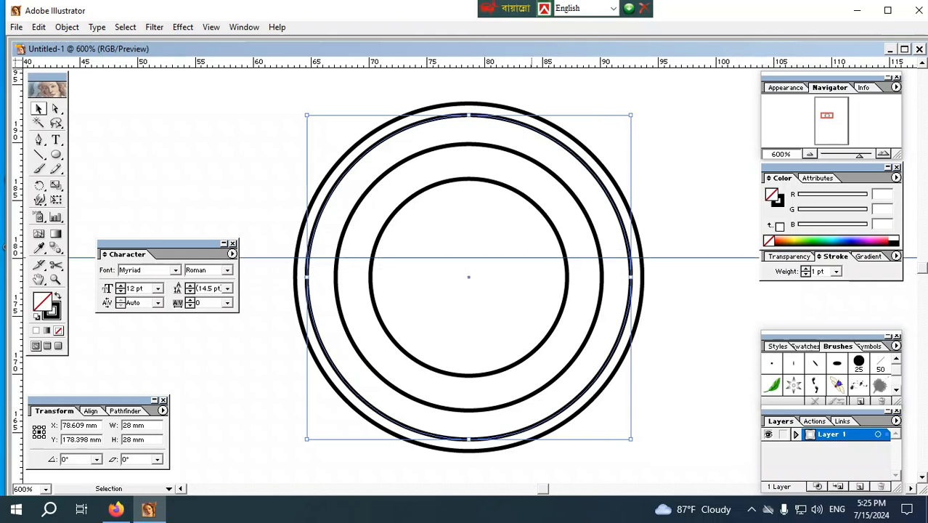
pyautogui.moveTo(522, 64); pyautogui.dragTo(522, 319)
# Unlock the guides and nudge the upper and the lower horizontal guide slightly upward
pyautogui.moveTo(684, 225); pyautogui.dragTo(689, 288)
pyautogui.rightClick(688, 253)
pyautogui.click(726, 364)
pyautogui.moveTo(681, 223); pyautogui.dragTo(685, 273)
pyautogui.press('Up')
pyautogui.press('Up')
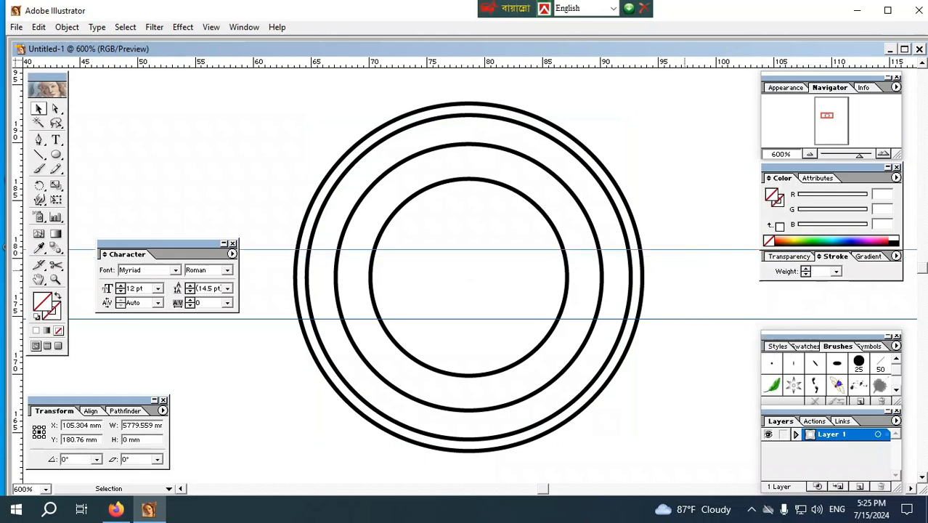
pyautogui.moveTo(680, 303); pyautogui.dragTo(684, 335)
pyautogui.press('Up')
pyautogui.click(685, 349)
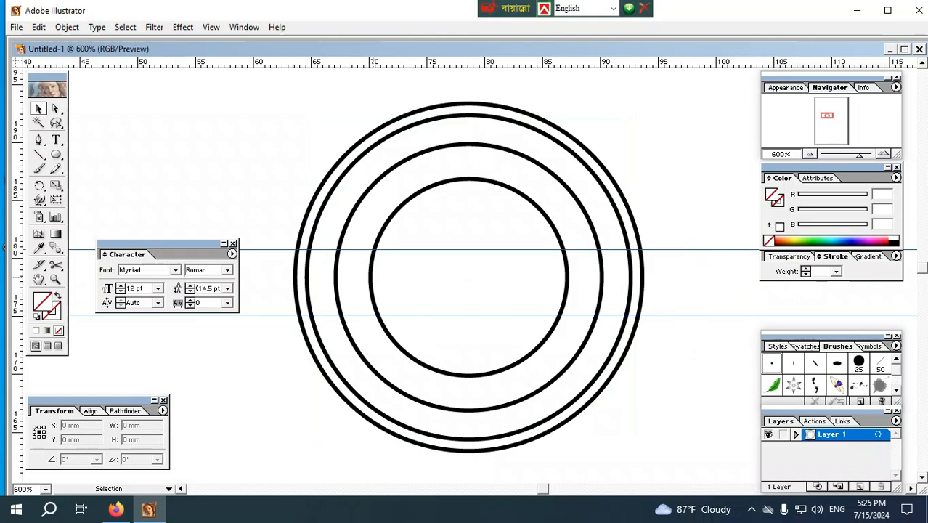
# Cut the 23 mm circle with Scissors where both guides cross its left side and delete the short segment between them
pyautogui.click(335, 276)
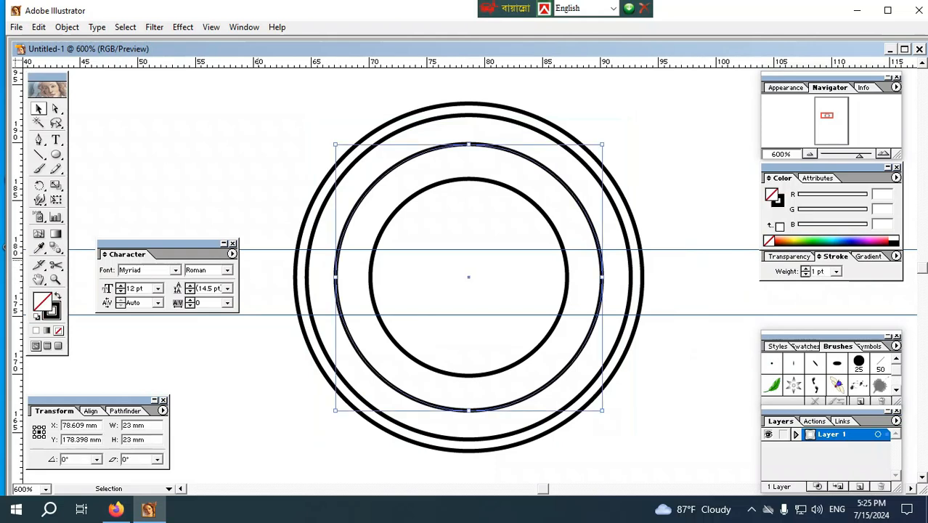
pyautogui.click(56, 264)
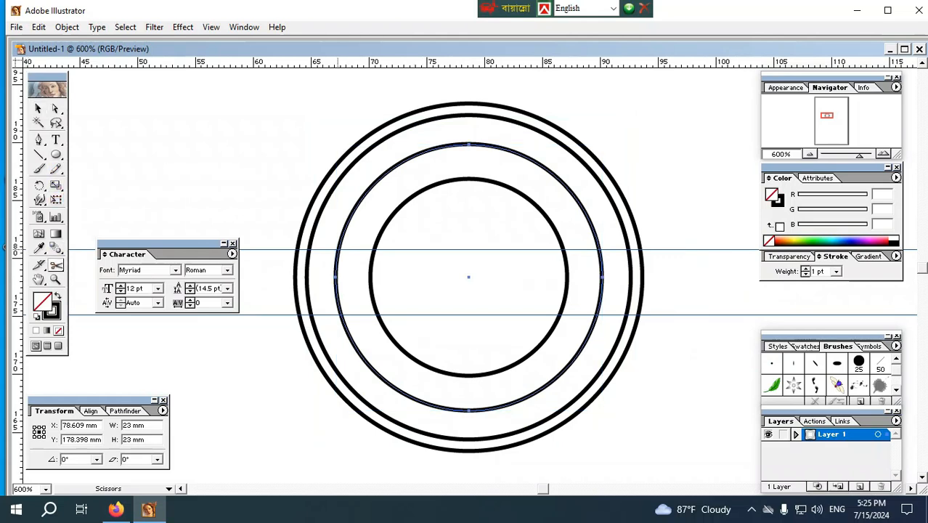
pyautogui.click(340, 249)
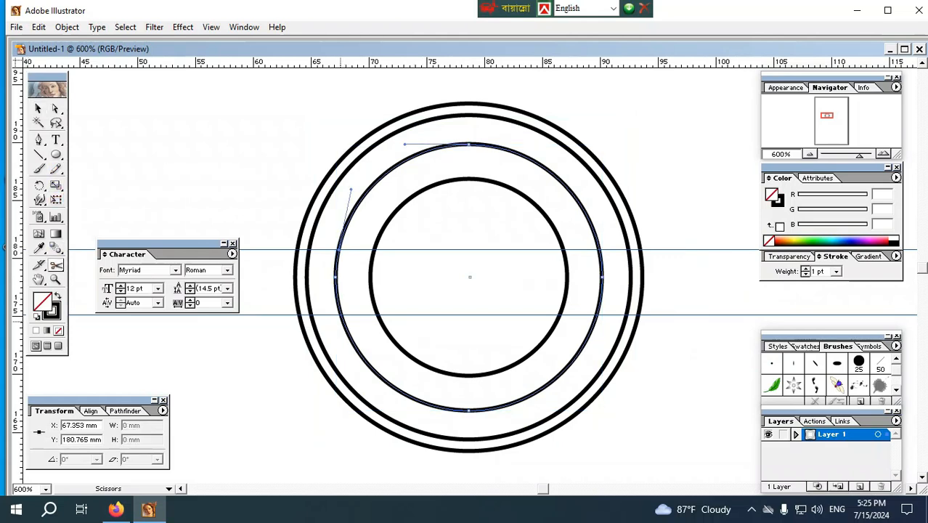
pyautogui.click(339, 314)
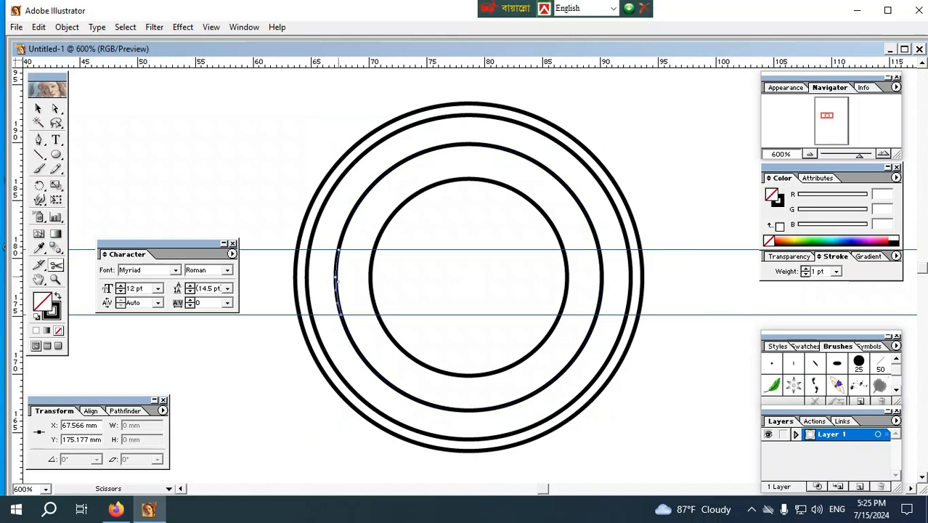
pyautogui.click(38, 109)
pyautogui.moveTo(352, 274); pyautogui.dragTo(326, 289)
pyautogui.press('Delete')
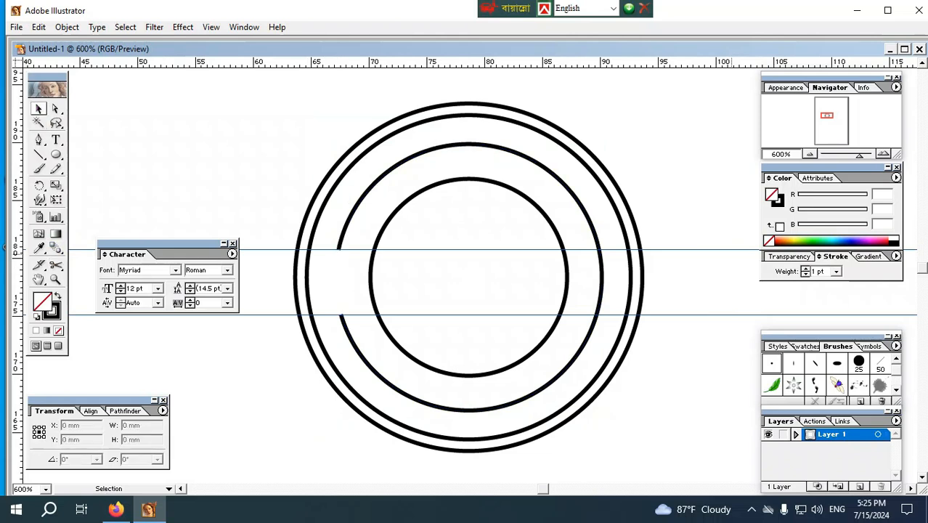
# Cut the 23 mm circle at both guides on its right side and delete the segment between the cuts
pyautogui.click(602, 279)
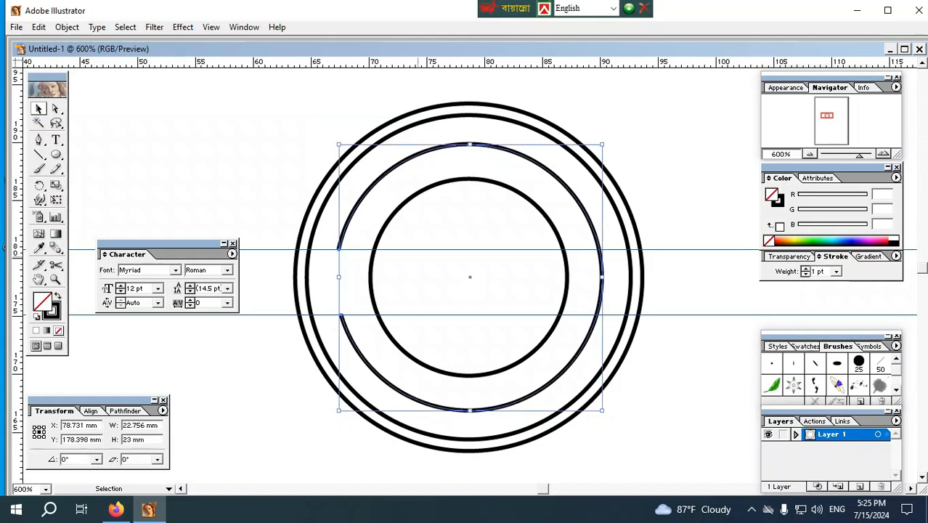
pyautogui.press('i')
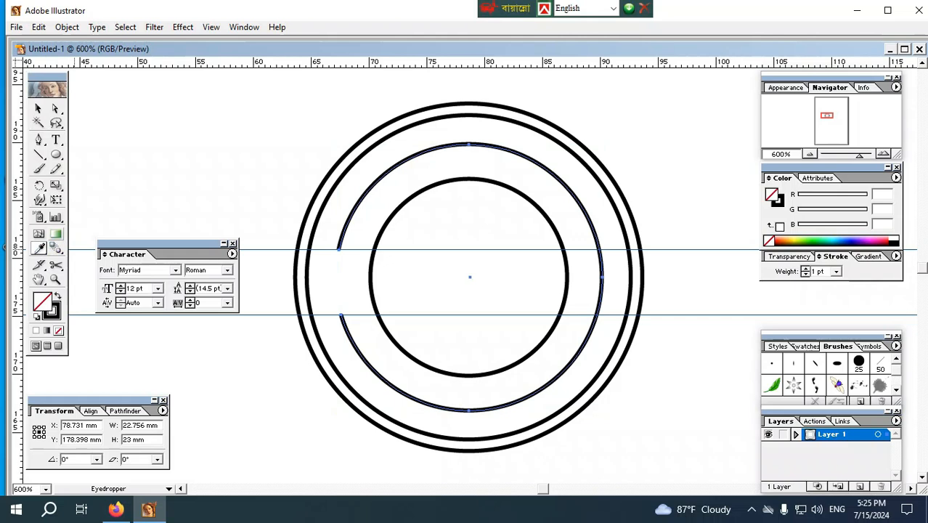
pyautogui.click(56, 265)
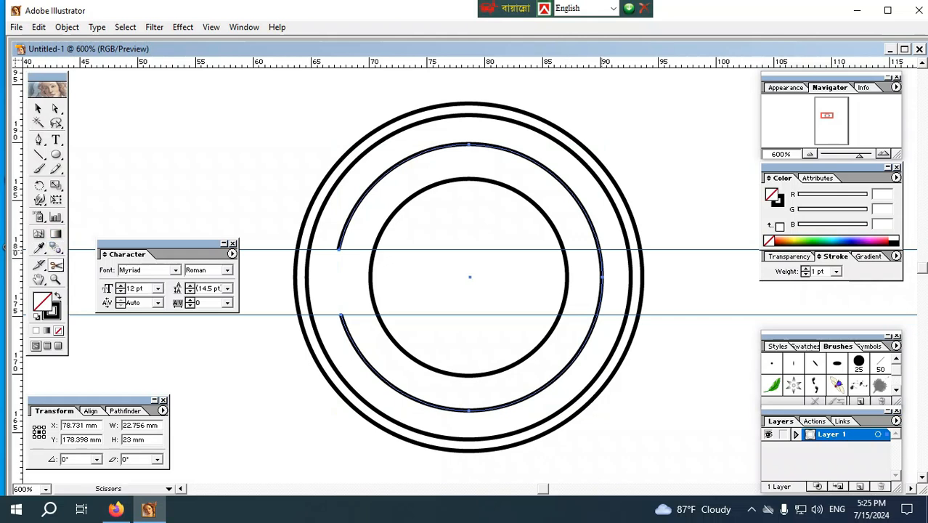
pyautogui.click(600, 249)
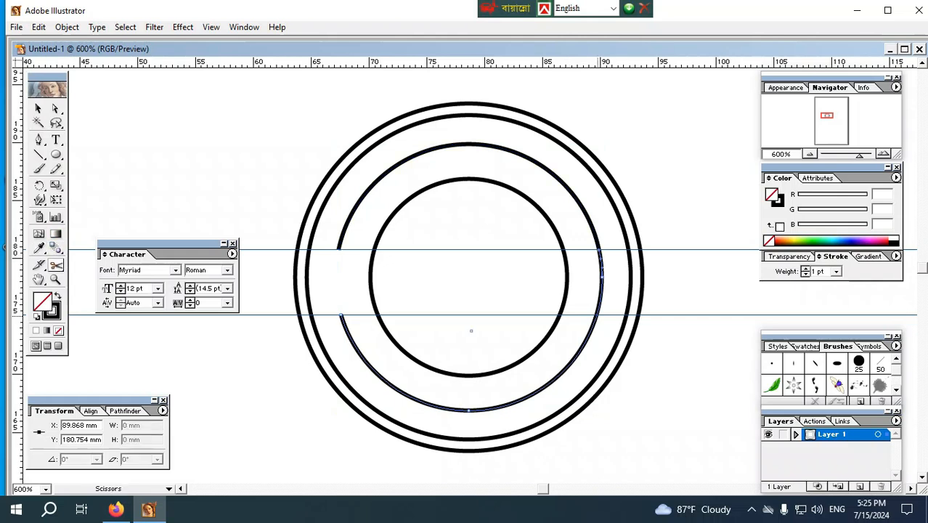
pyautogui.click(597, 315)
pyautogui.press('v')
pyautogui.press('v')
pyautogui.click(603, 280)
pyautogui.press('Delete')
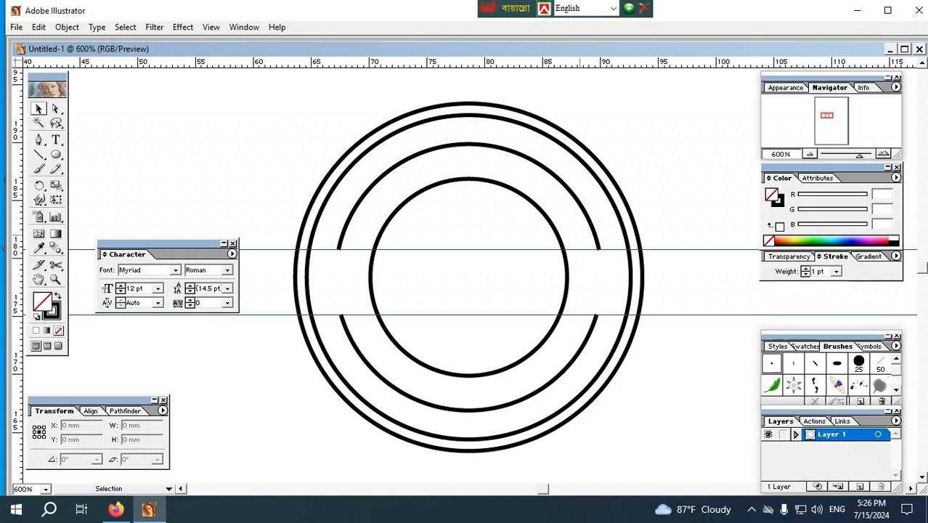
# Add the placeholder text "fdf" to the upper left of the circles and set its font to SutonnyMJ
pyautogui.click(56, 140)
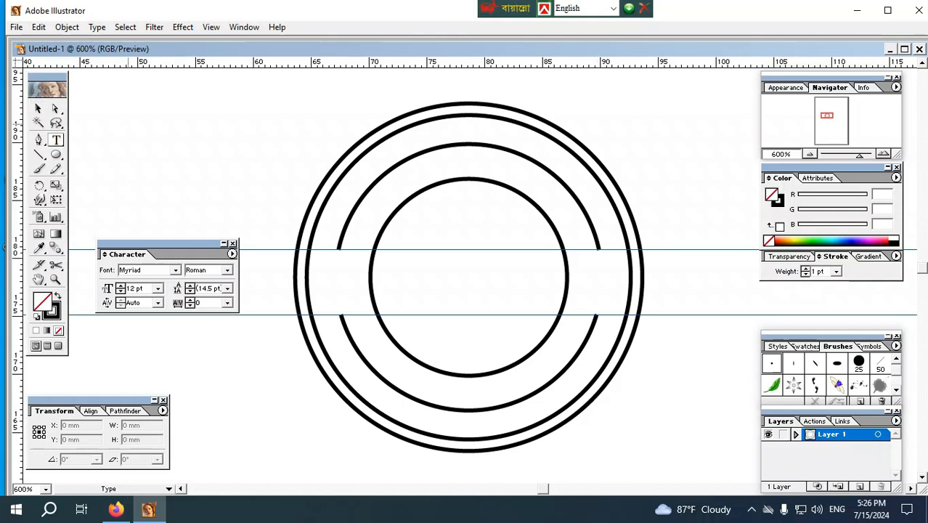
pyautogui.click(130, 109)
pyautogui.write('fdf')
pyautogui.click(39, 108)
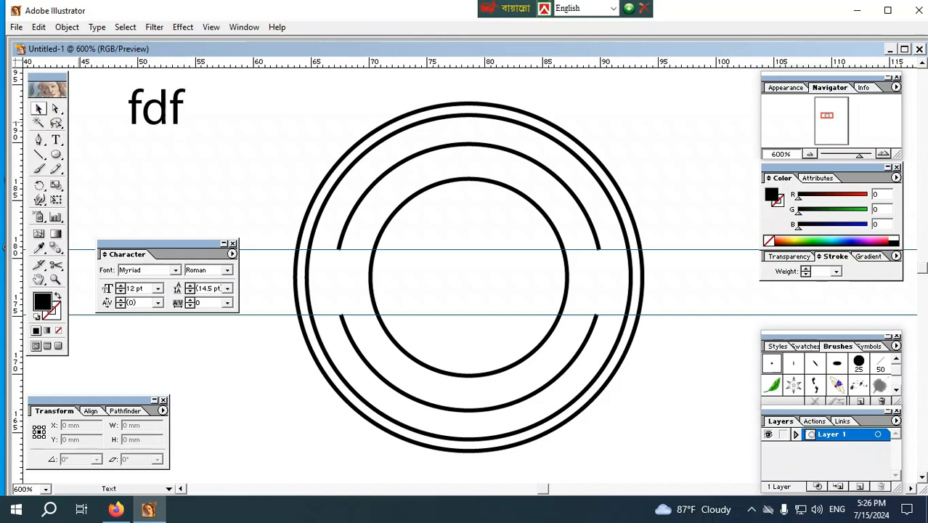
pyautogui.click(131, 270)
pyautogui.write('SutonnyMJ')
pyautogui.press('Tab')
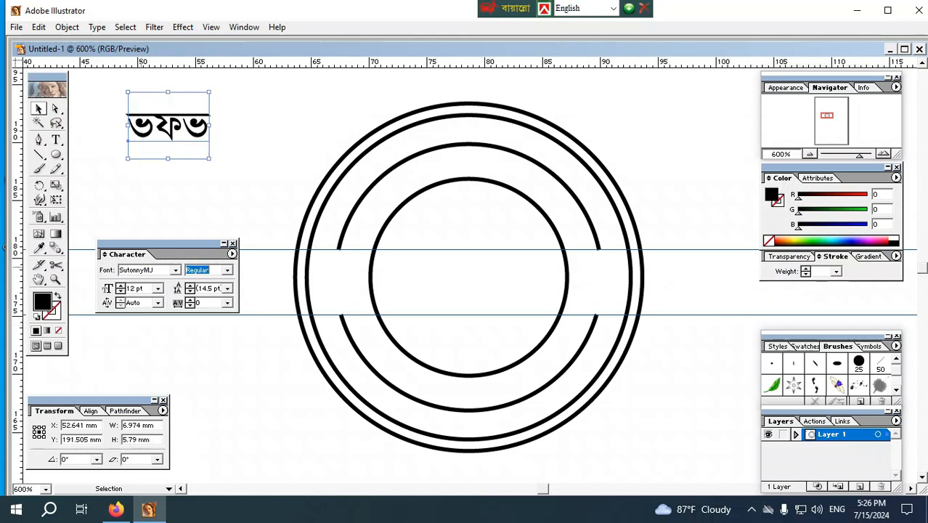
# Clear the placeholder text and switch the keyboard layout to Bijoy Classic
pyautogui.doubleClick(171, 124)
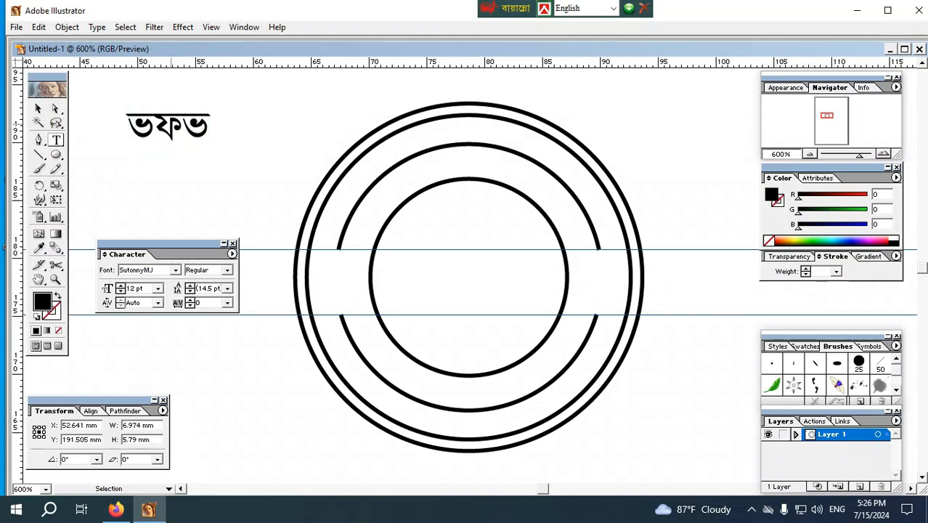
pyautogui.hotkey('ctrl', 'a')
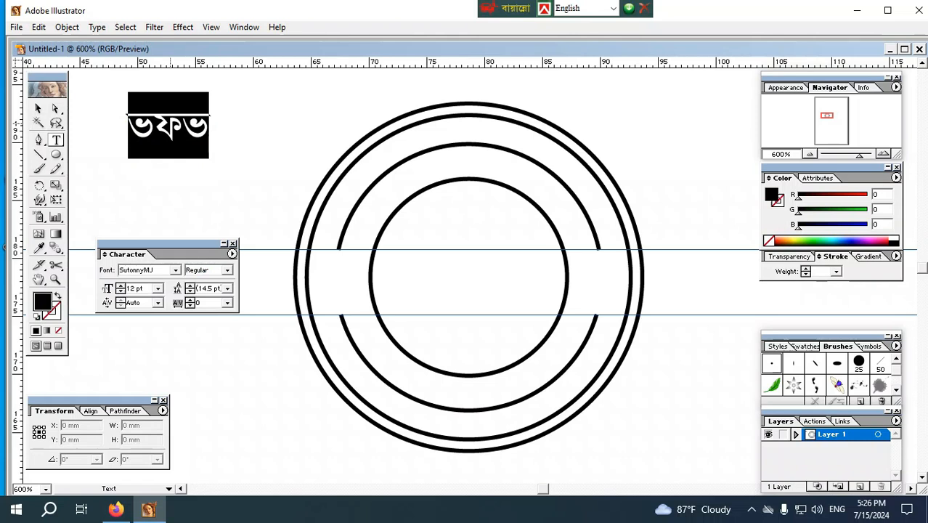
pyautogui.write('j')
pyautogui.press('BackSpace')
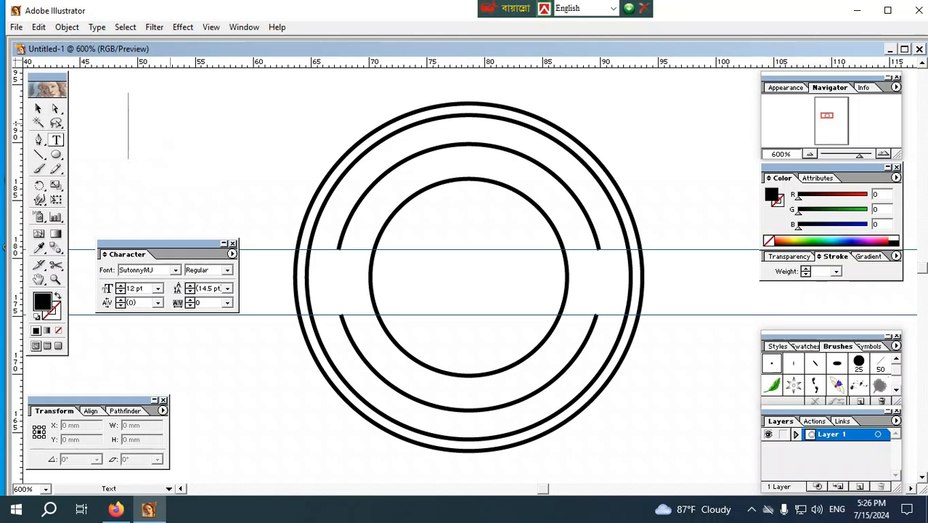
pyautogui.write('j')
pyautogui.press('BackSpace')
pyautogui.hotkey('ctrl', 'alt', 'b')
# Enter "কম্পিউটার সিটি কক্স" as the text line
pyautogui.write('jmDf')
pyautogui.press('BackSpace')
pyautogui.press('BackSpace')
pyautogui.press('BackSpace')
pyautogui.write('dmgrgstfv')
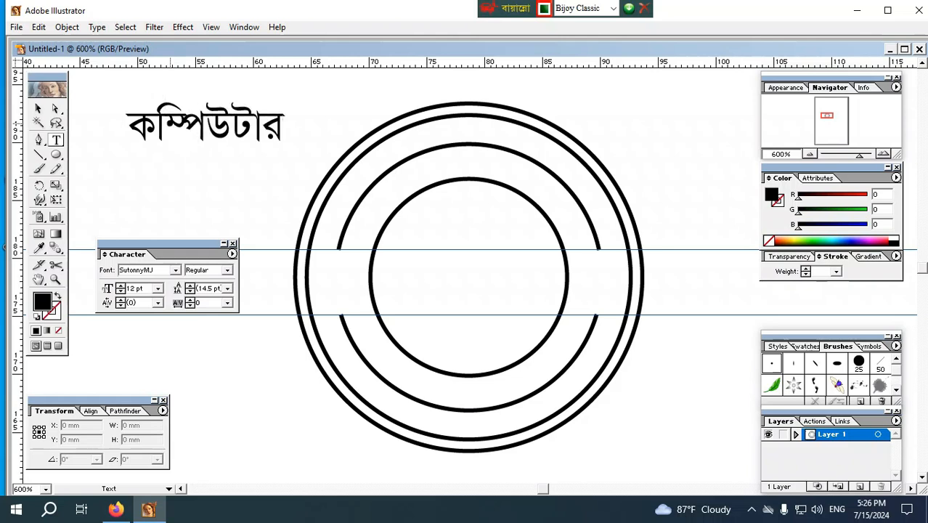
pyautogui.write(' dndt j')
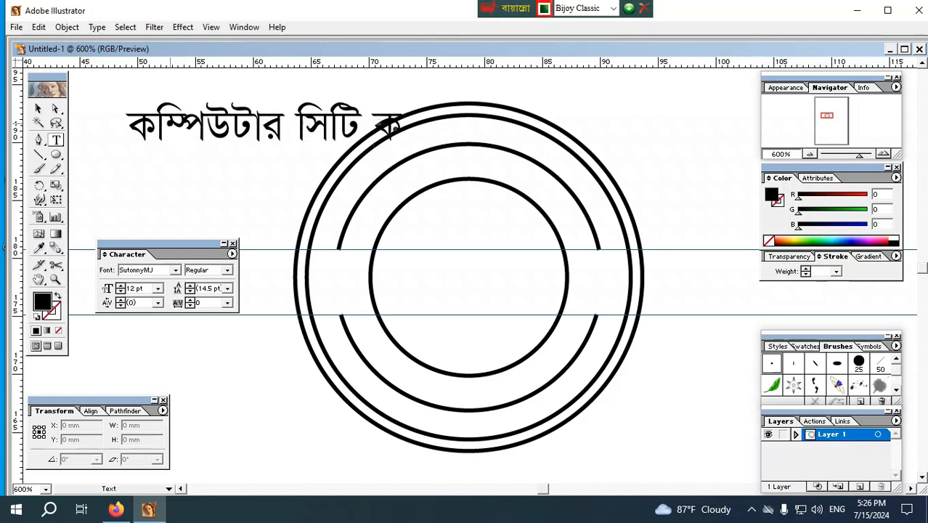
pyautogui.write('jgn')
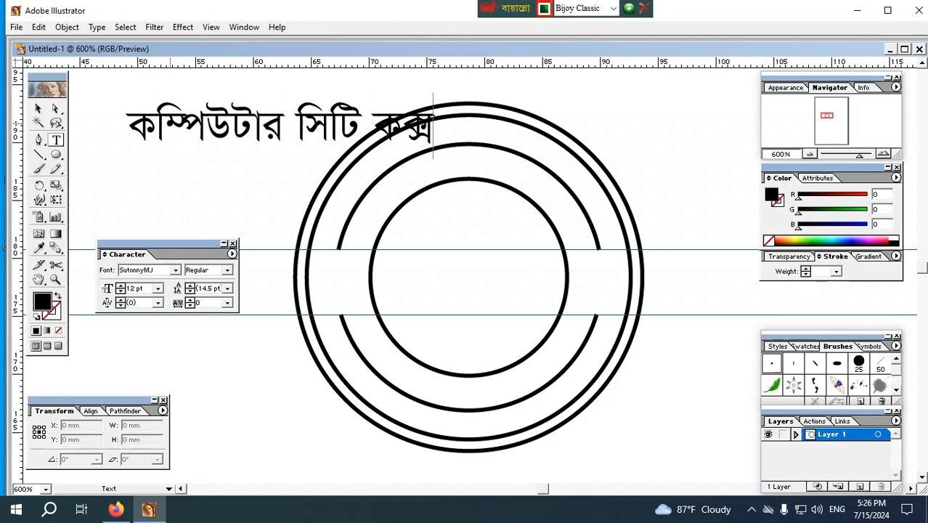
pyautogui.write('h')
pyautogui.press('BackSpace')
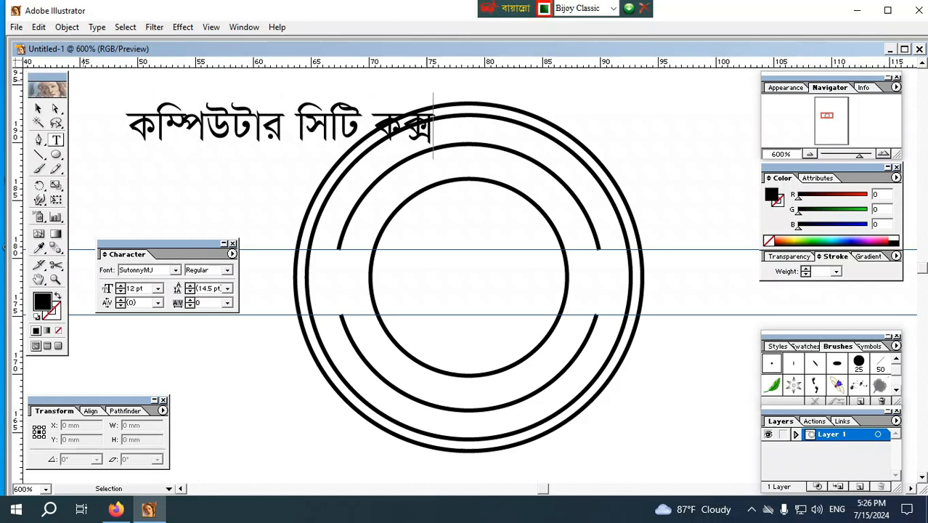
# Duplicate the Bengali text line below itself and stack both lines at the upper left of the circles
pyautogui.click(38, 107)
pyautogui.moveTo(280, 125); pyautogui.dragTo(244, 108)
pyautogui.moveTo(393, 122); pyautogui.dragTo(373, 192)
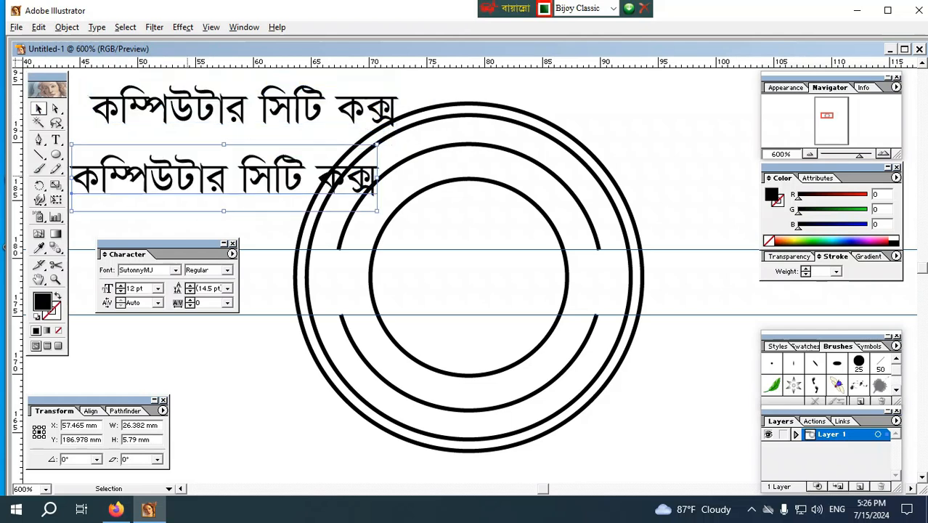
pyautogui.hotkey('ctrl', '-')
pyautogui.moveTo(299, 154); pyautogui.dragTo(284, 133)
pyautogui.moveTo(291, 205); pyautogui.dragTo(271, 173)
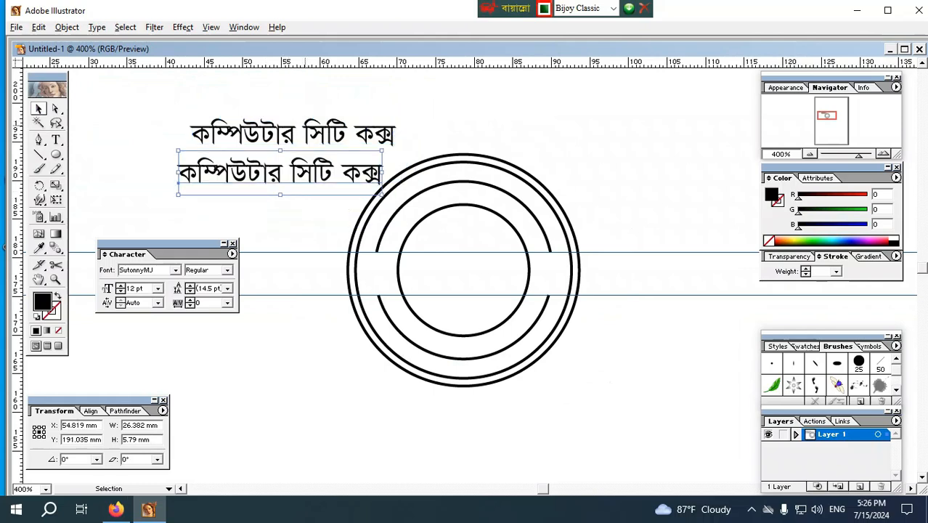
pyautogui.moveTo(291, 135); pyautogui.dragTo(282, 131)
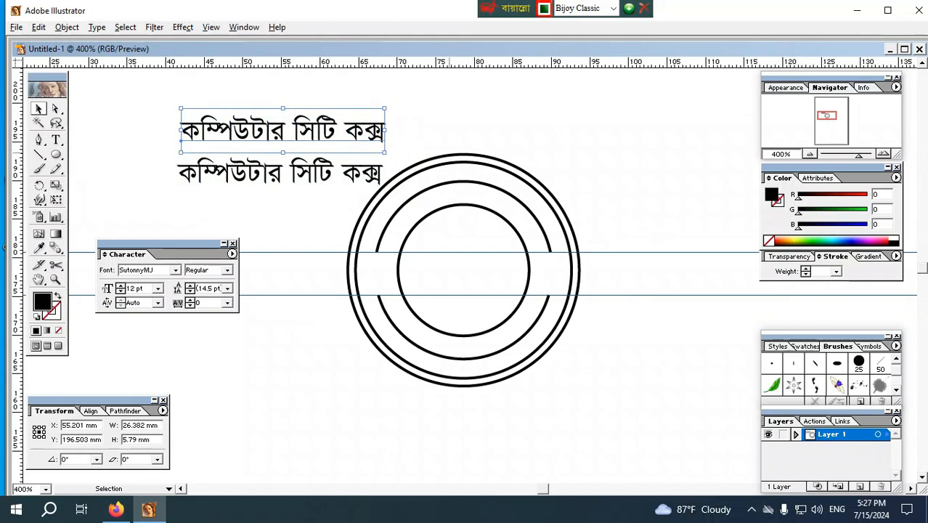
pyautogui.hotkey('ctrl', 'shift', 'a')
pyautogui.moveTo(297, 179); pyautogui.dragTo(292, 101)
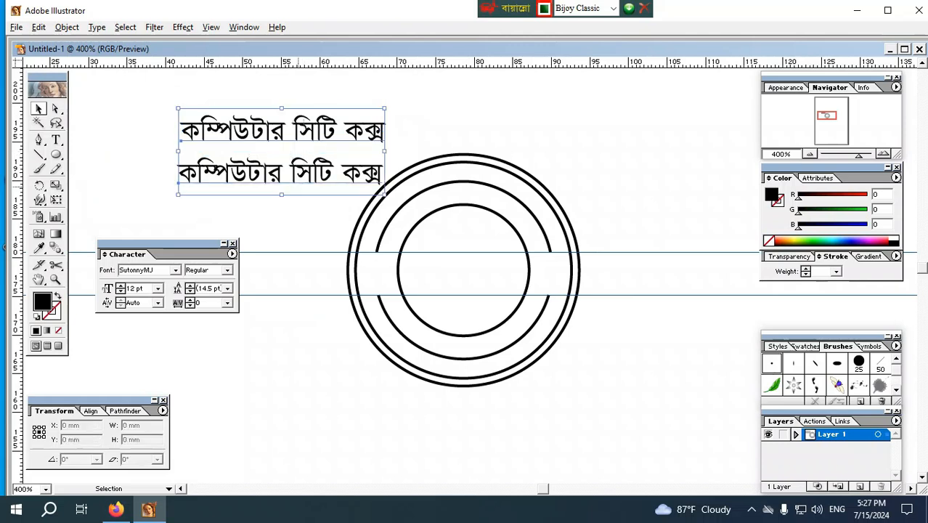
pyautogui.click(300, 174)
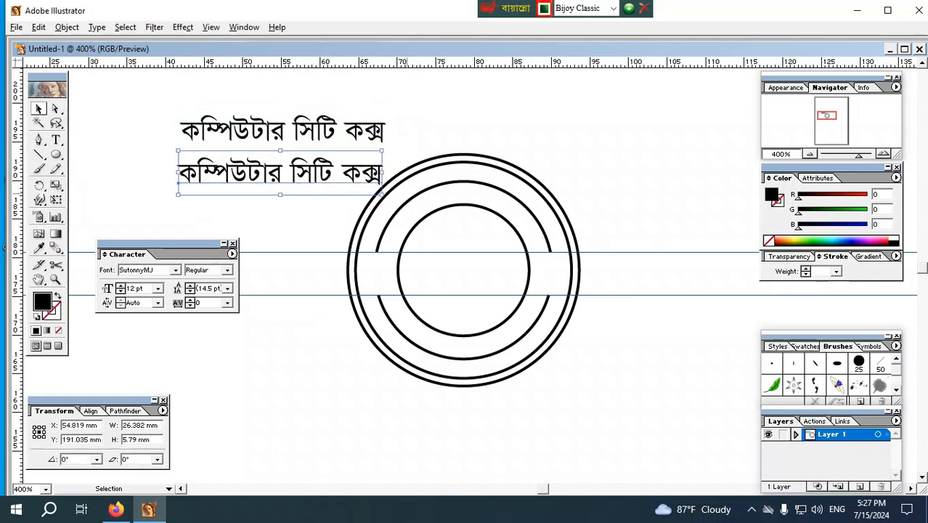
pyautogui.click(320, 128)
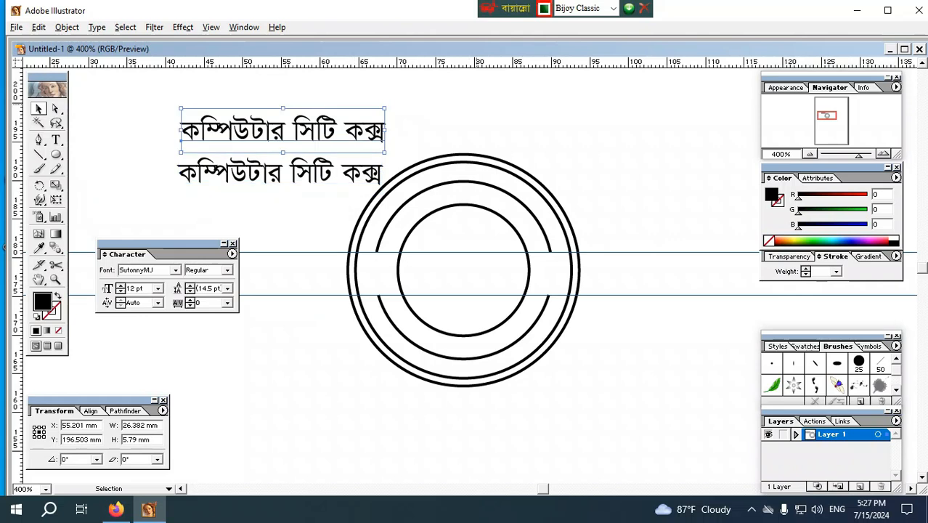
pyautogui.hotkey('ctrl', 'a')
pyautogui.hotkey('ctrl', 'shift', 'a')
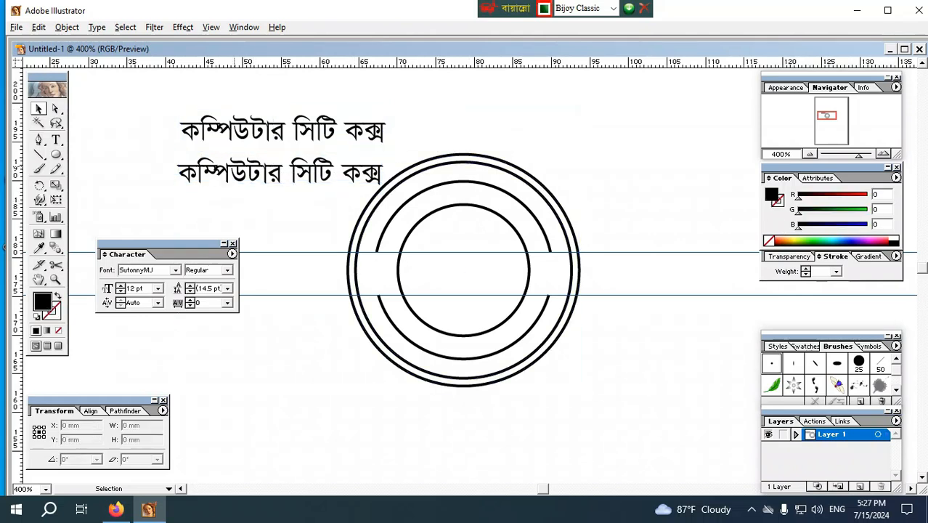
# Replace the lower text line with the business's street address in Bengali
pyautogui.tripleClick(378, 184)
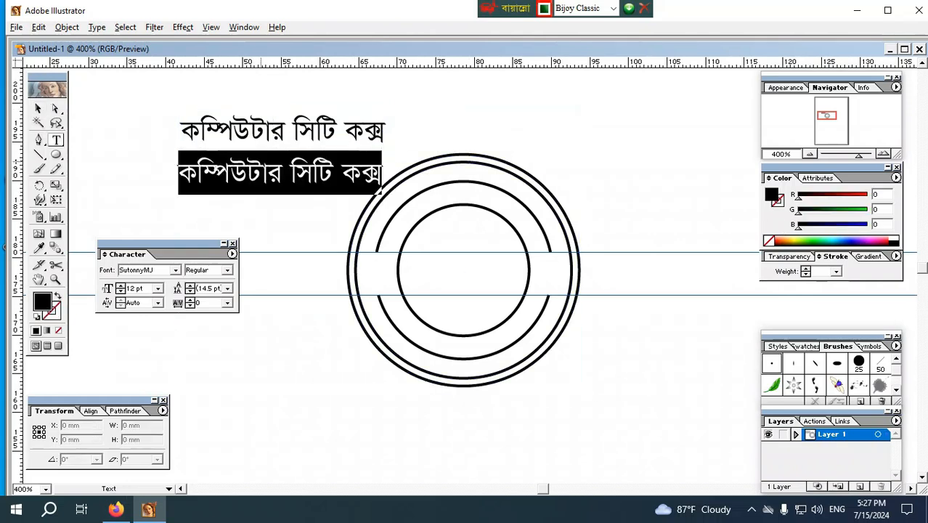
pyautogui.write('আ')
pyautogui.press('BackSpace')
pyautogui.write('লালদিঘী')
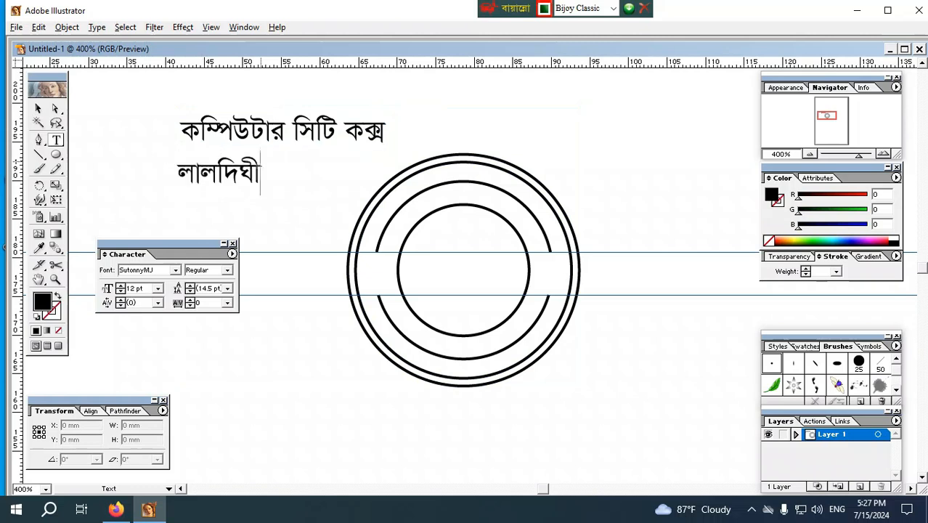
pyautogui.write('র পাড়া')
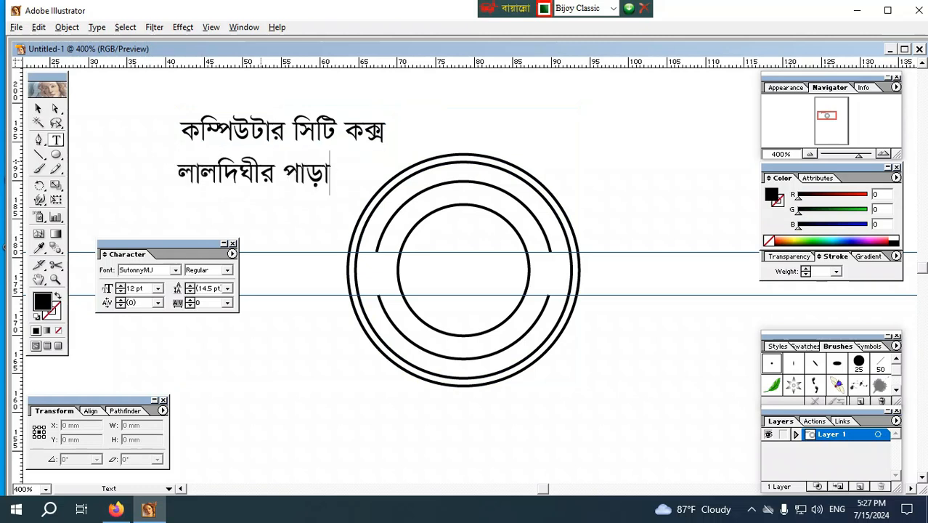
pyautogui.write(', প্রধান সড়ক ')
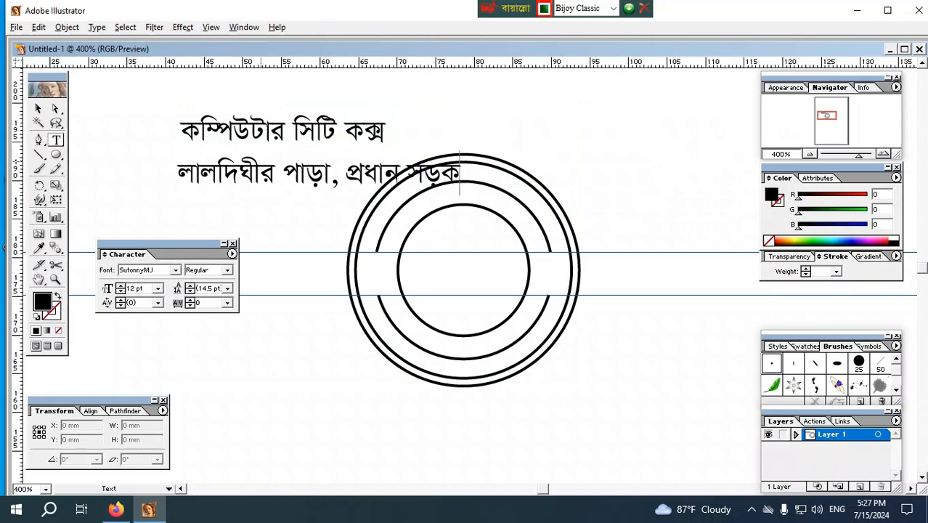
pyautogui.write(', কক্সবাজার')
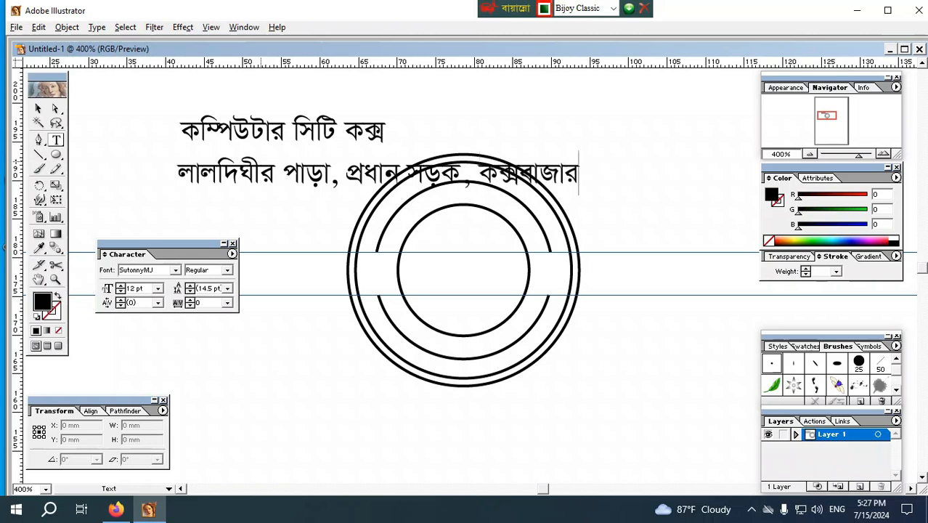
# Move both text lines up above the circles, with the company name centred over the address line
pyautogui.click(38, 108)
pyautogui.moveTo(291, 172); pyautogui.dragTo(196, 155)
pyautogui.moveTo(276, 129); pyautogui.dragTo(282, 107)
pyautogui.moveTo(291, 155); pyautogui.dragTo(288, 100)
pyautogui.moveTo(476, 102); pyautogui.dragTo(240, 90)
pyautogui.click(276, 196)
pyautogui.click(256, 175)
pyautogui.moveTo(256, 176); pyautogui.dragTo(296, 96)
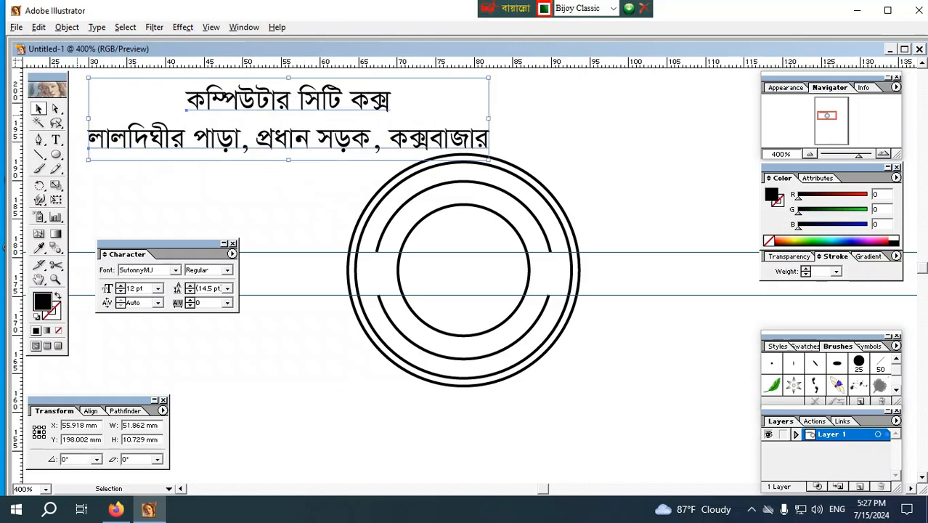
# Convert both Bengali text lines to outlines and deselect them
pyautogui.moveTo(348, 180); pyautogui.dragTo(254, 91)
pyautogui.press('shift')
pyautogui.press('shift')
pyautogui.hotkey('ctrl', 'shift', 'o')
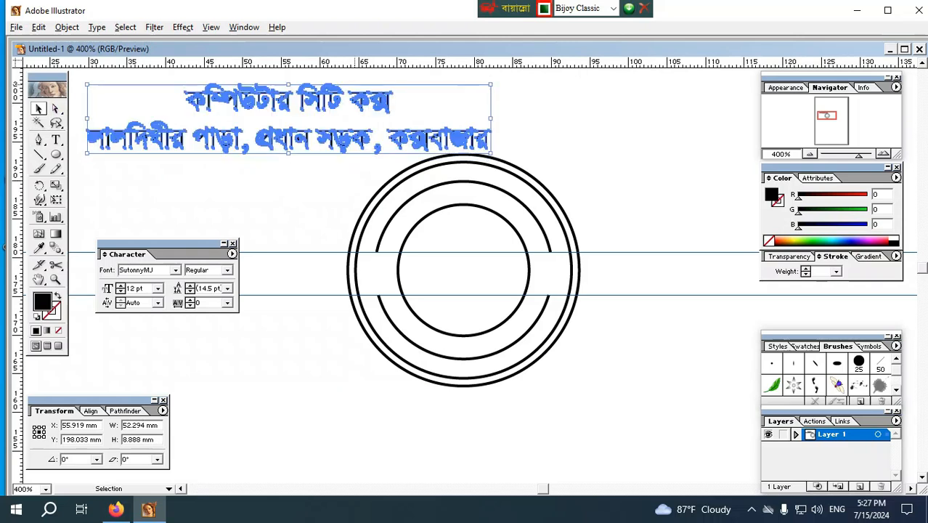
pyautogui.click(585, 107)
pyautogui.moveTo(420, 90); pyautogui.dragTo(339, 135)
pyautogui.hotkey('ctrl', 'shift', 'a')
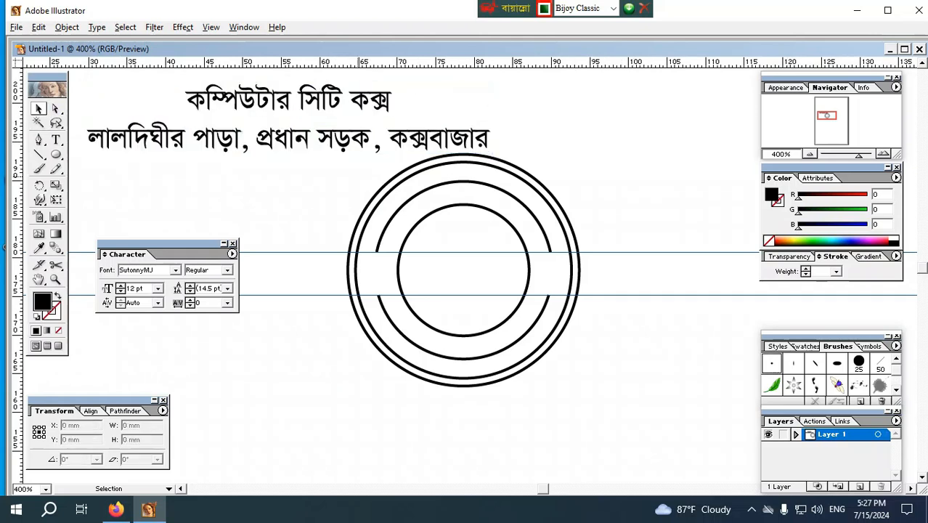
# Create an art brush from the outlined company name line with the default options
pyautogui.moveTo(290, 100)
pyautogui.mouseDown()
pyautogui.moveTo(389, 176)
pyautogui.moveTo(718, 337)
pyautogui.moveTo(806, 304)
pyautogui.moveTo(835, 330)
pyautogui.moveTo(836, 370)
pyautogui.mouseUp()
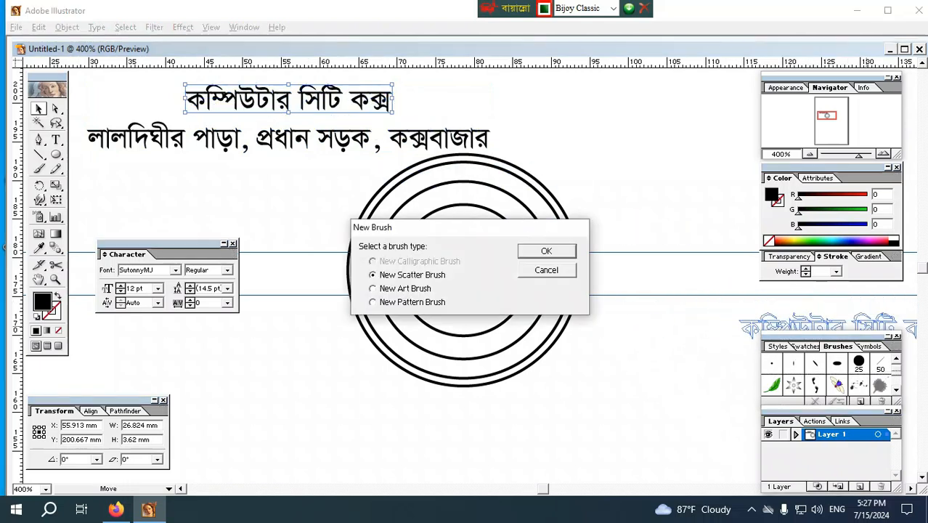
pyautogui.press('Return')
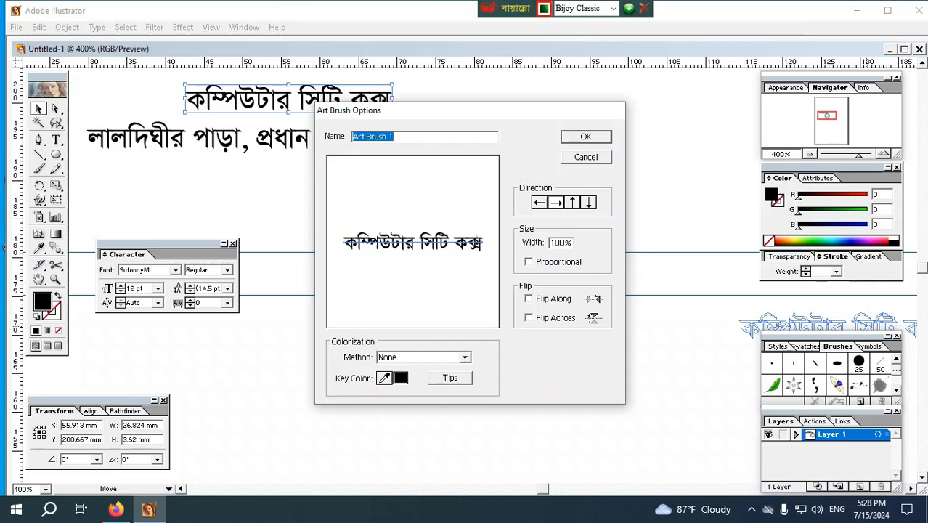
pyautogui.press('Return')
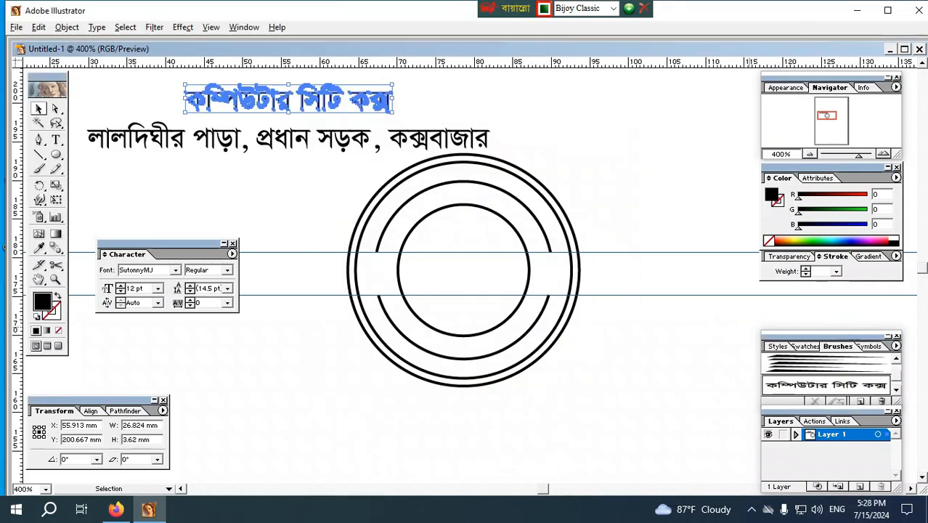
# Create an art brush from the outlined address line with the default options
pyautogui.click(291, 138)
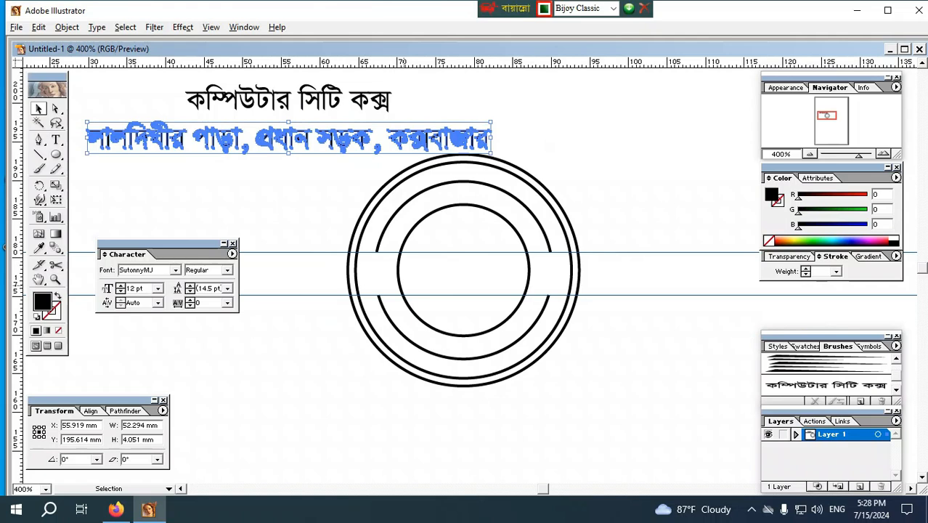
pyautogui.moveTo(290, 138)
pyautogui.mouseDown()
pyautogui.moveTo(821, 332)
pyautogui.moveTo(828, 385)
pyautogui.mouseUp()
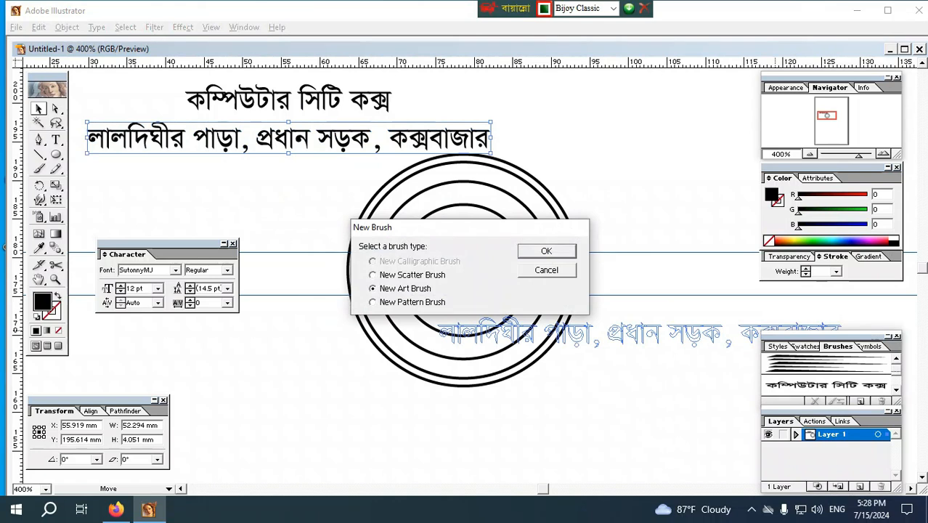
pyautogui.press('Return')
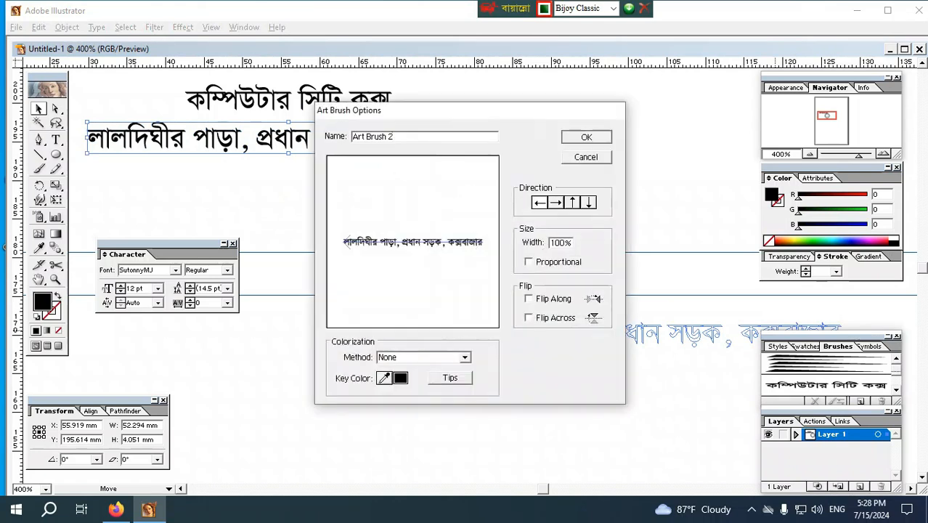
pyautogui.press('Return')
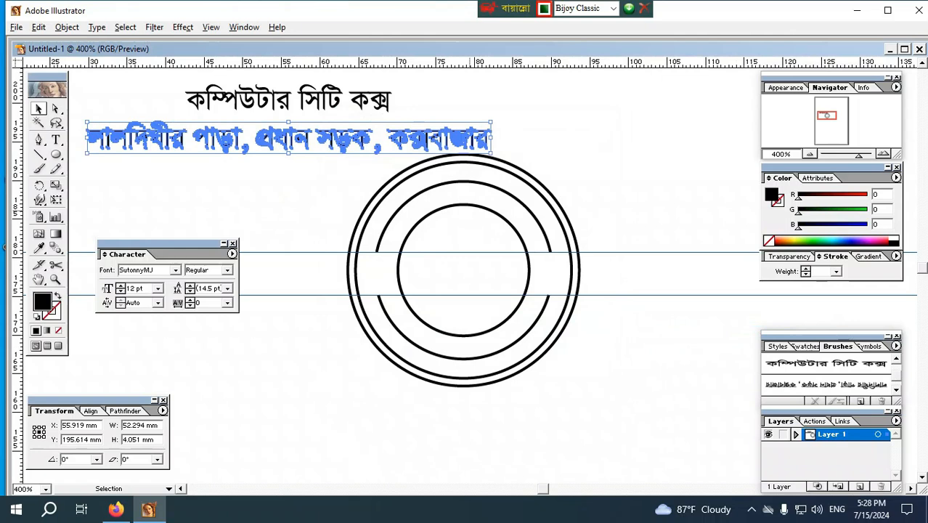
# Apply the company name brush to the seal's upper arc and the address brush to its lower arc
pyautogui.click(456, 181)
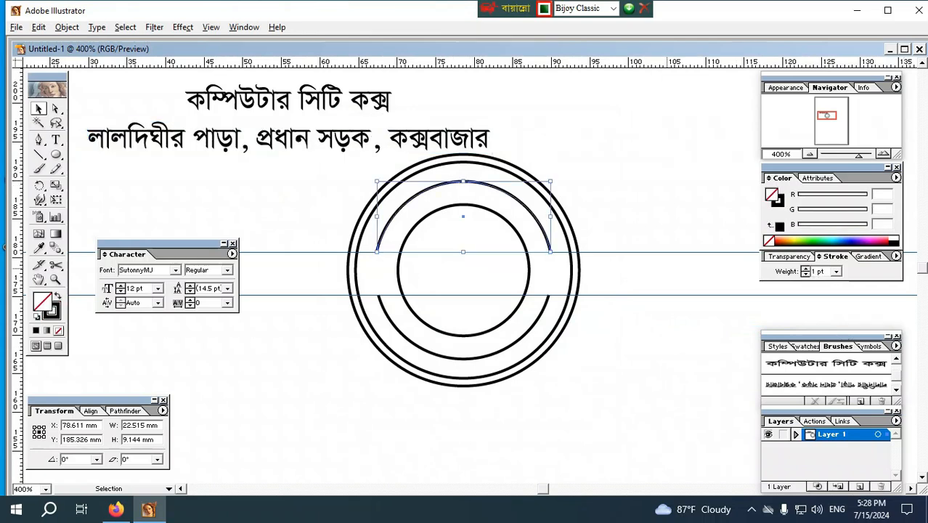
pyautogui.click(827, 363)
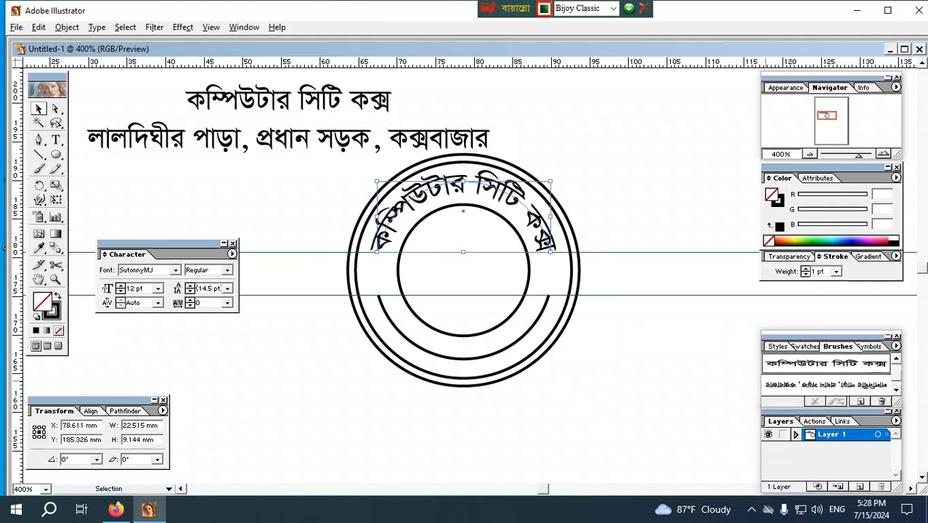
pyautogui.click(517, 341)
pyautogui.click(826, 385)
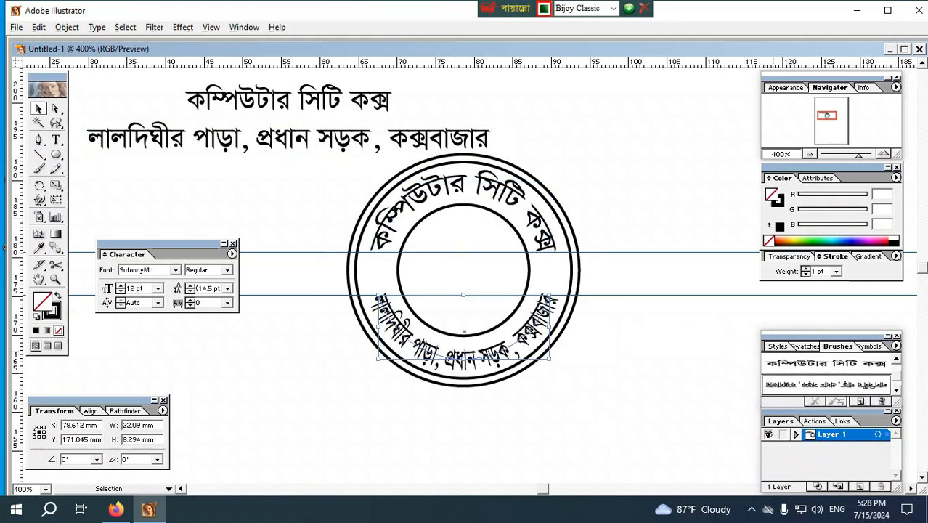
# Delete the two original straight text lines above the seal
pyautogui.click(652, 195)
pyautogui.moveTo(302, 78); pyautogui.dragTo(377, 176)
pyautogui.press('Delete')
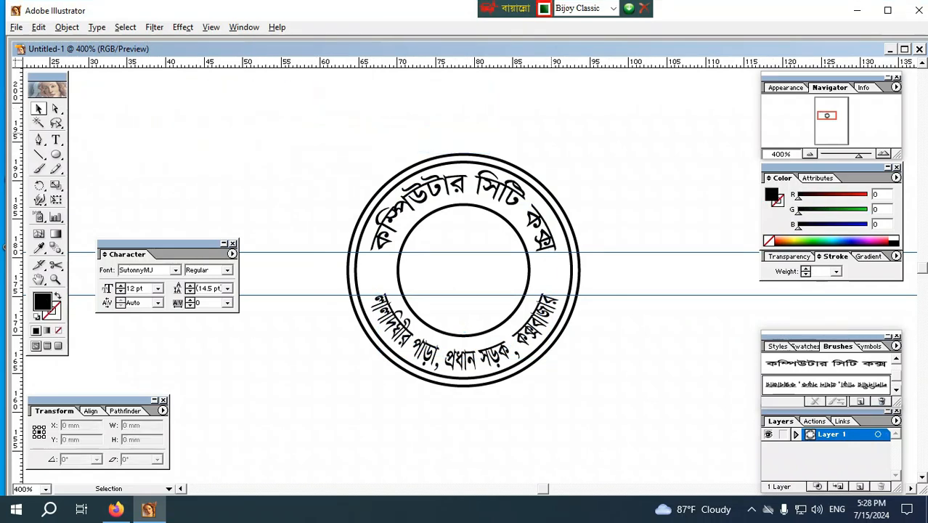
# Draw a solid black star about 3.6 mm wide in the left gap between the curved texts and nudge it into place
pyautogui.moveTo(212, 181); pyautogui.dragTo(317, 81)
pyautogui.moveTo(56, 154); pyautogui.dragTo(138, 156)
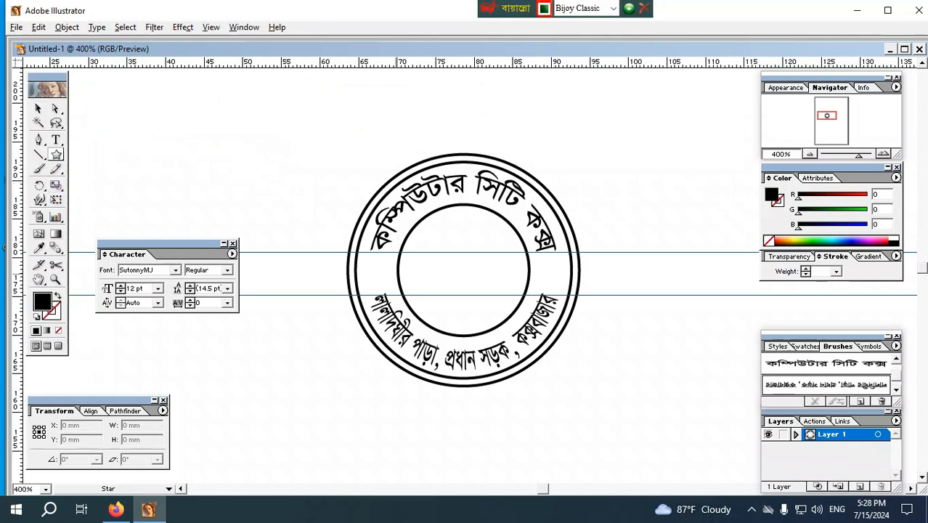
pyautogui.moveTo(372, 267); pyautogui.dragTo(382, 259)
pyautogui.press('Right')
pyautogui.press('Down')
pyautogui.press('Down')
pyautogui.press('v')
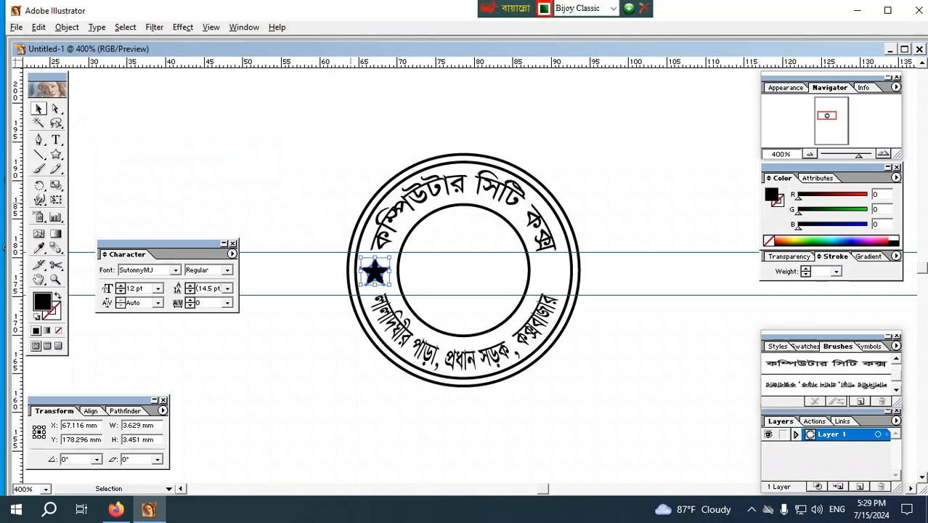
# Duplicate the star into the right gap between the curved texts, level with the first, and deselect everything
pyautogui.moveTo(390, 257); pyautogui.dragTo(549, 272)
pyautogui.click(624, 211)
pyautogui.moveTo(300, 152); pyautogui.dragTo(669, 395)
pyautogui.click(585, 285)
pyautogui.click(554, 275)
pyautogui.click(495, 267)
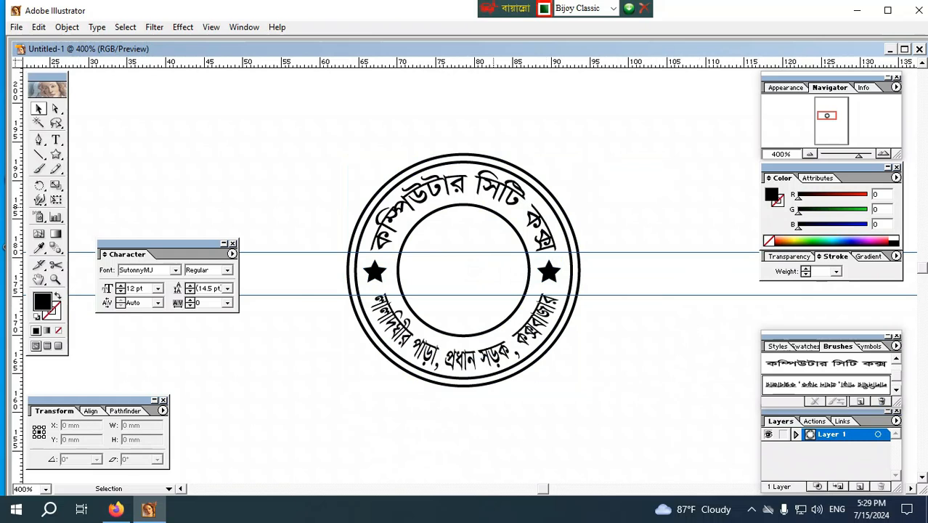
# Draw a shallow arc about 15 mm wide with the Pen tool in the empty area above and left of the seal
pyautogui.click(498, 189)
pyautogui.click(258, 156)
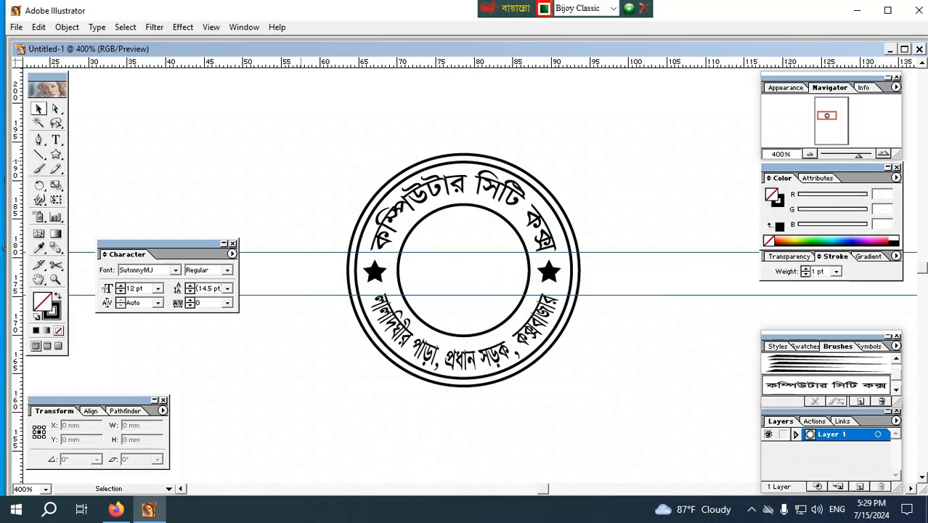
pyautogui.click(39, 155)
pyautogui.click(39, 108)
pyautogui.click(40, 139)
pyautogui.moveTo(287, 140); pyautogui.dragTo(337, 172)
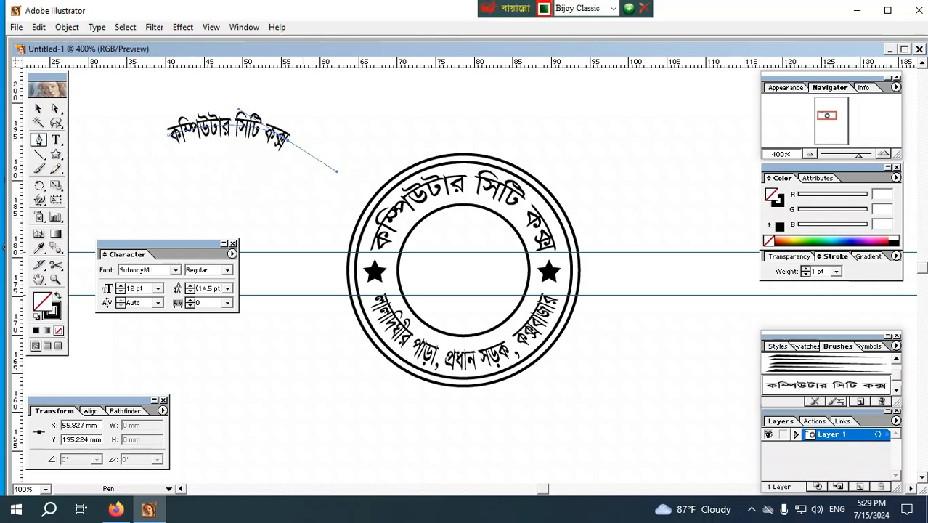
pyautogui.click(38, 109)
pyautogui.moveTo(312, 114); pyautogui.dragTo(245, 149)
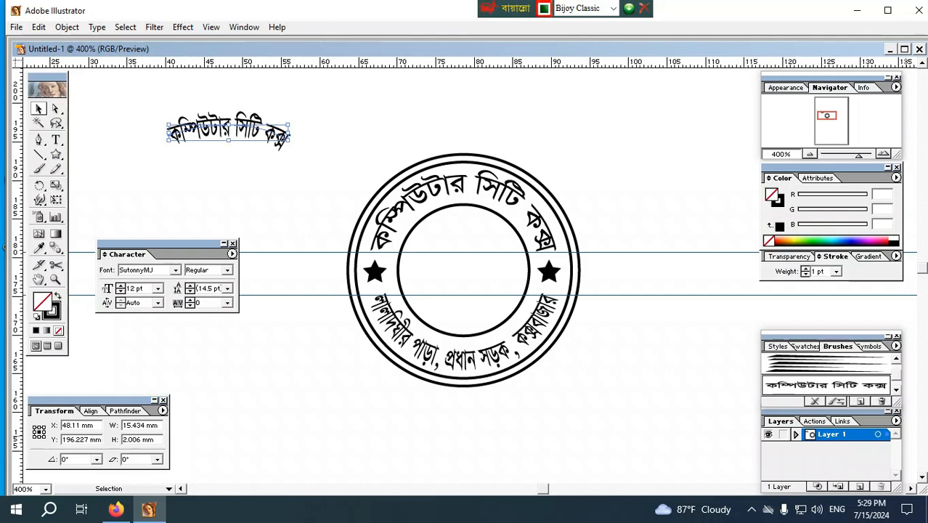
# Switch the drawn arc to the first basic calligraphic brush with a 0.5 pt stroke and deselect it
pyautogui.click(772, 362)
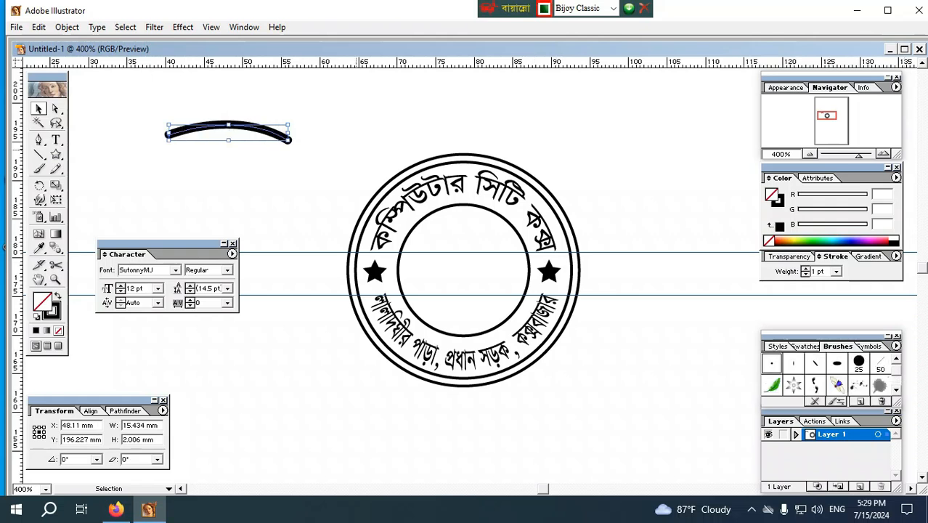
pyautogui.moveTo(289, 140); pyautogui.dragTo(297, 149)
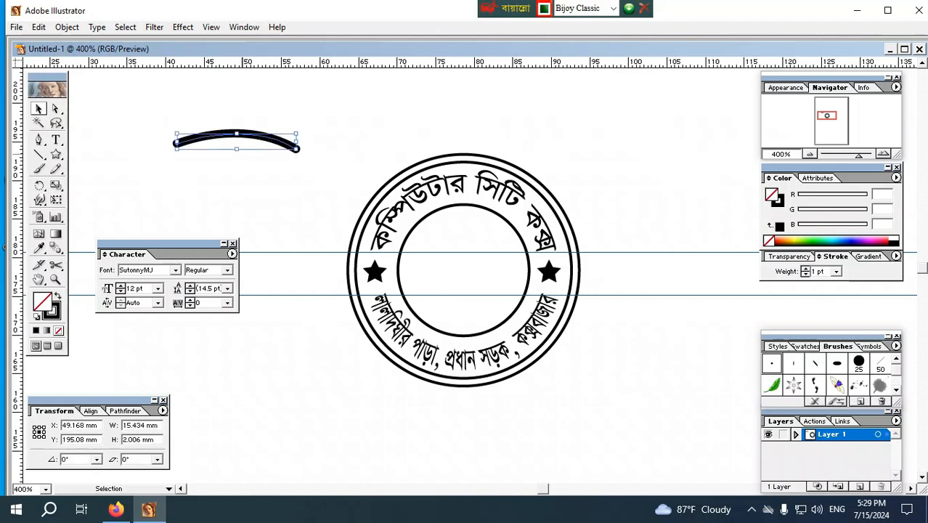
pyautogui.moveTo(247, 122); pyautogui.dragTo(282, 173)
pyautogui.click(806, 275)
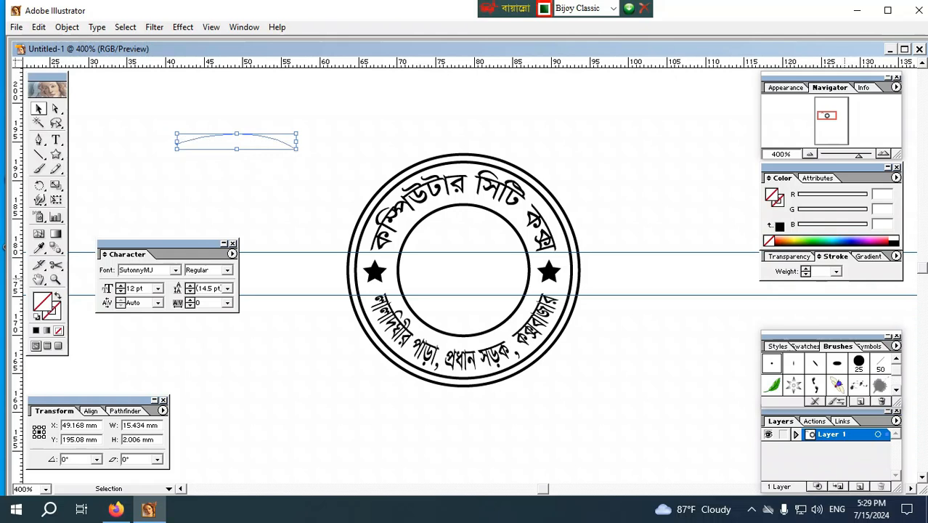
pyautogui.click(806, 269)
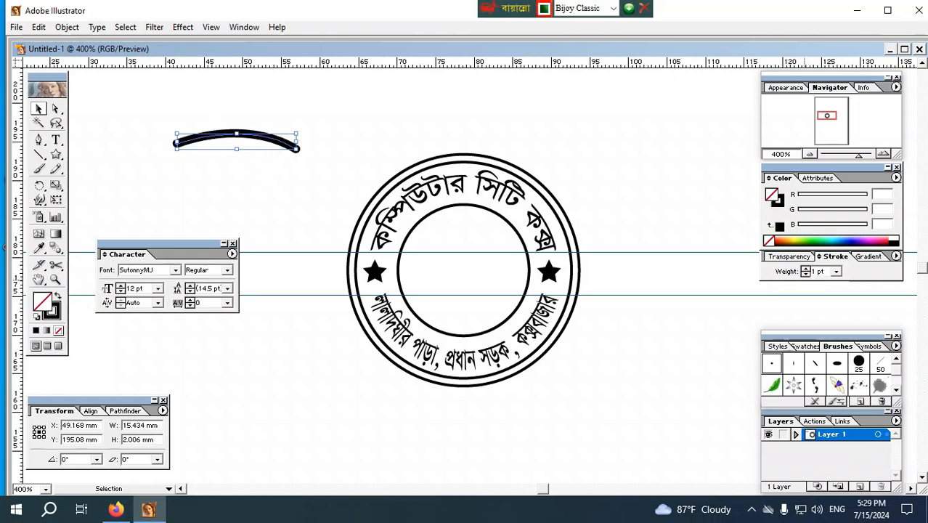
pyautogui.write('0.5')
pyautogui.press('Return')
pyautogui.hotkey('ctrl', 'shift', 'a')
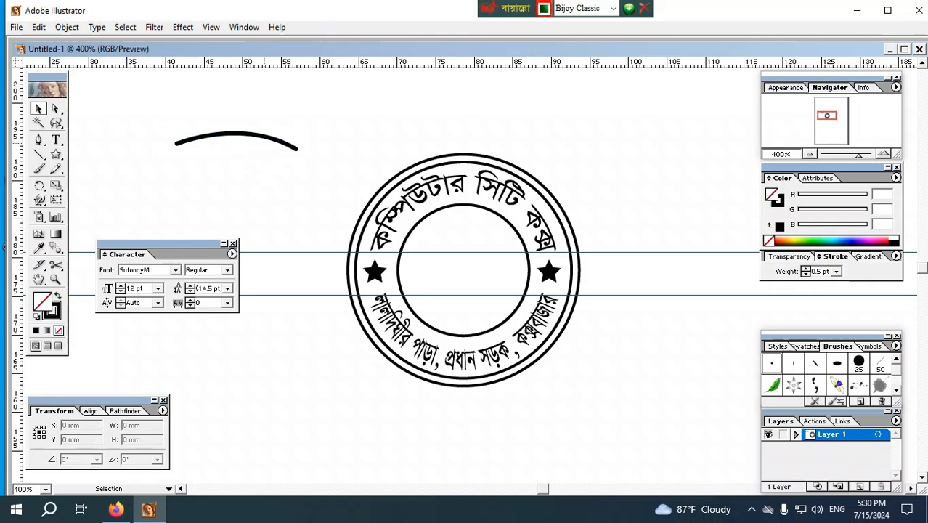
# Delete the trial arc beside the seal
pyautogui.click(232, 138)
pyautogui.click(231, 172)
pyautogui.click(228, 139)
pyautogui.press('Delete')
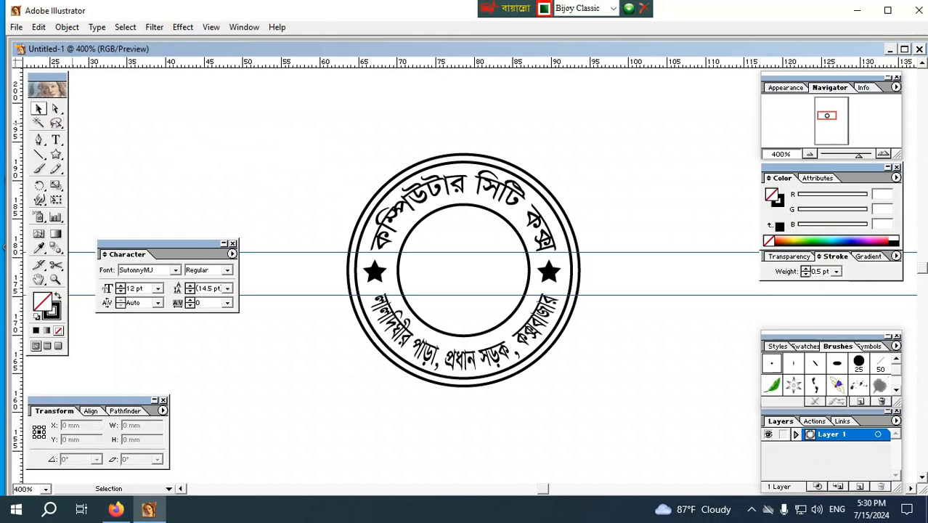
# Draw a closed curved ribbon about 14 mm wide and 5.4 mm high with notched ends, above and left of the seal
pyautogui.press('p')
pyautogui.moveTo(317, 135)
pyautogui.mouseDown()
pyautogui.moveTo(331, 165)
pyautogui.moveTo(351, 155)
pyautogui.moveTo(373, 177)
pyautogui.moveTo(359, 183)
pyautogui.moveTo(374, 184)
pyautogui.mouseUp()
pyautogui.hotkey('ctrl', 'z')
pyautogui.click(327, 145)
pyautogui.moveTo(328, 166); pyautogui.dragTo(354, 172)
pyautogui.click(329, 166)
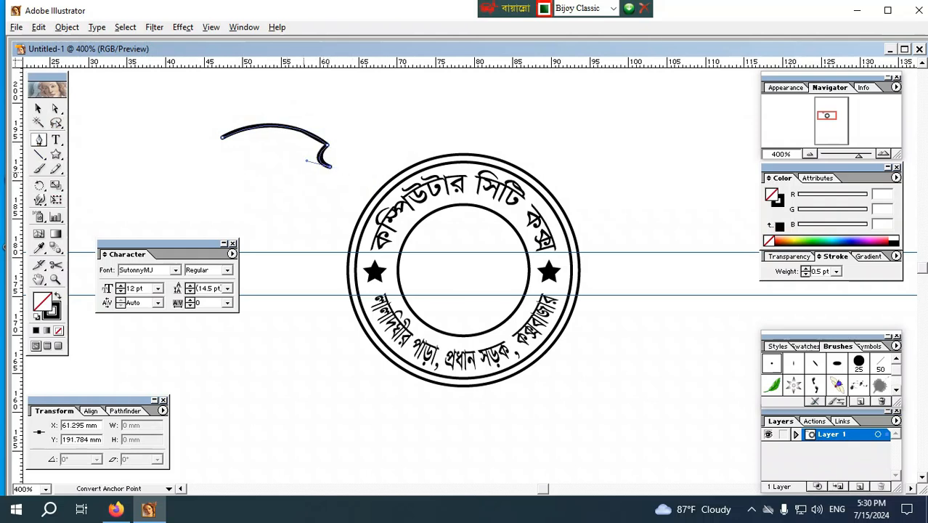
pyautogui.moveTo(222, 164); pyautogui.dragTo(165, 203)
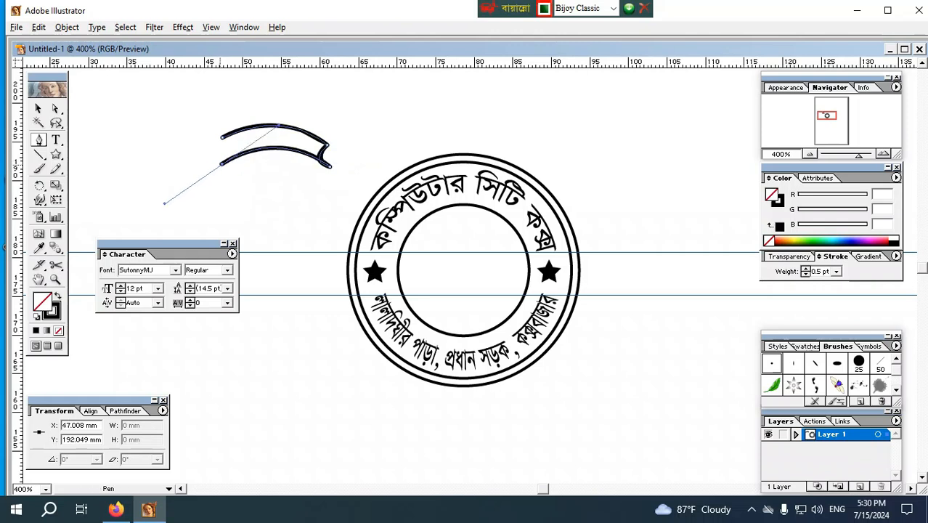
pyautogui.click(221, 164)
pyautogui.moveTo(222, 136); pyautogui.dragTo(253, 142)
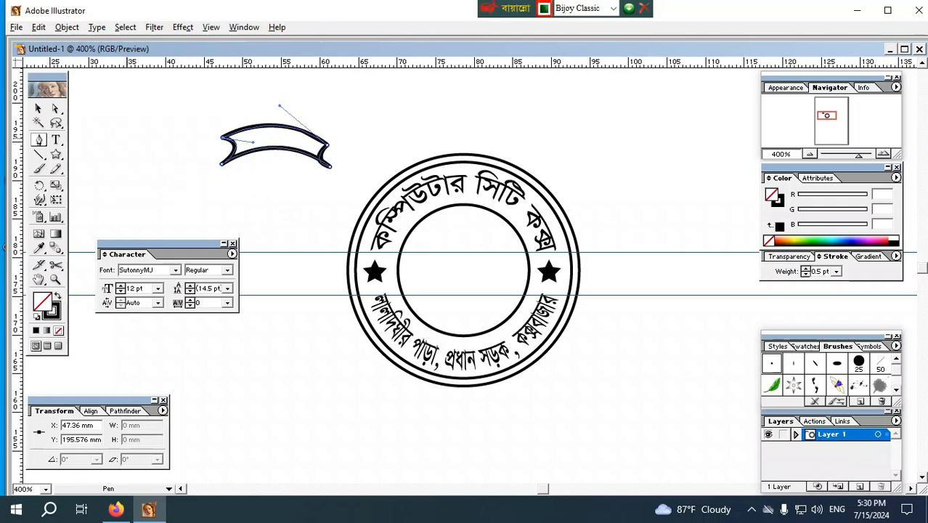
# Flatten the ribbon slightly, move it down beside the seal's upper left and deselect it
pyautogui.press('v')
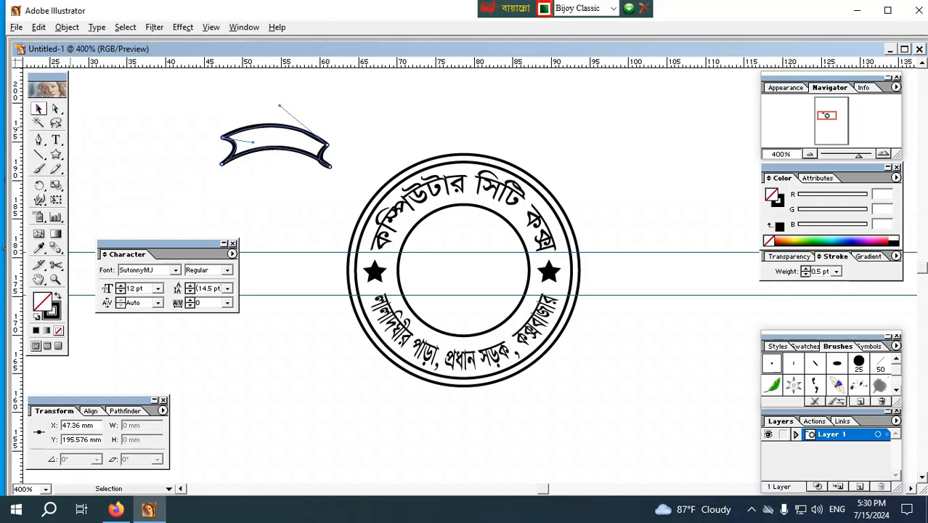
pyautogui.click(38, 109)
pyautogui.click(349, 181)
pyautogui.click(328, 165)
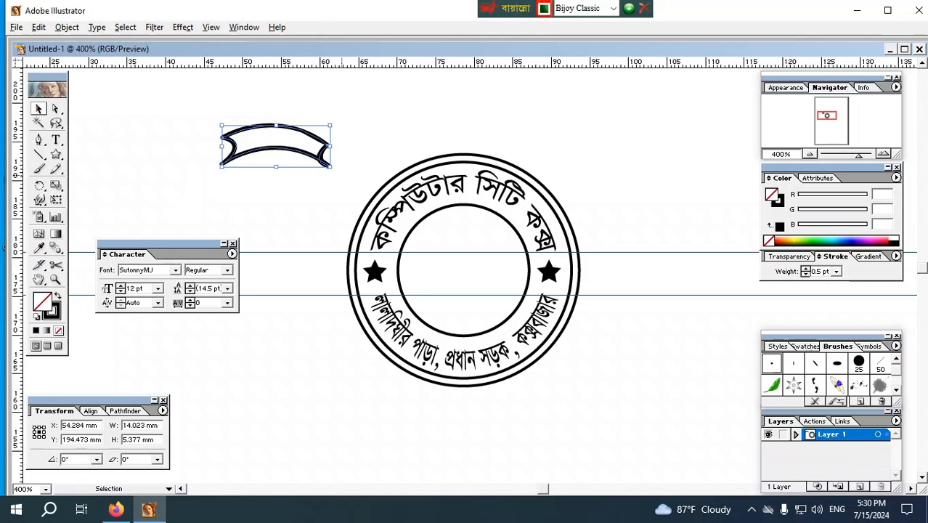
pyautogui.moveTo(337, 171)
pyautogui.mouseDown()
pyautogui.moveTo(320, 159)
pyautogui.moveTo(320, 183)
pyautogui.moveTo(341, 165)
pyautogui.mouseUp()
pyautogui.click(321, 183)
pyautogui.click(287, 206)
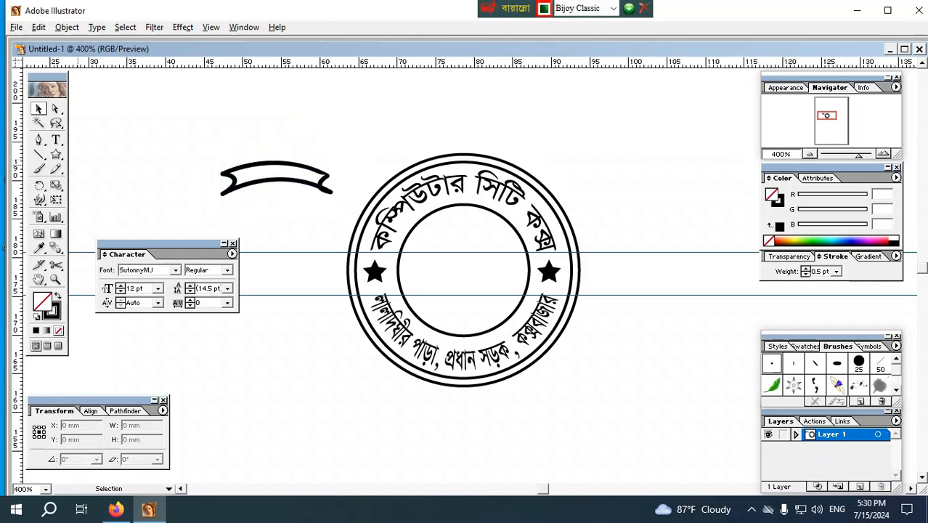
# Draw a closed pointed leaf about 1.7 mm wide and 5 mm high with the Pen tool above the ribbon
pyautogui.click(40, 141)
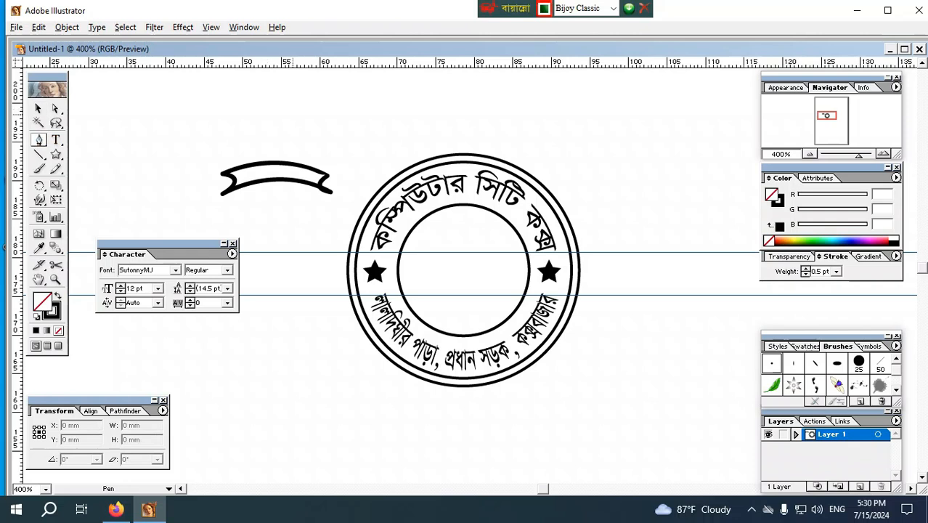
pyautogui.click(304, 95)
pyautogui.moveTo(313, 131); pyautogui.dragTo(304, 153)
pyautogui.click(313, 133)
pyautogui.moveTo(304, 95); pyautogui.dragTo(298, 121)
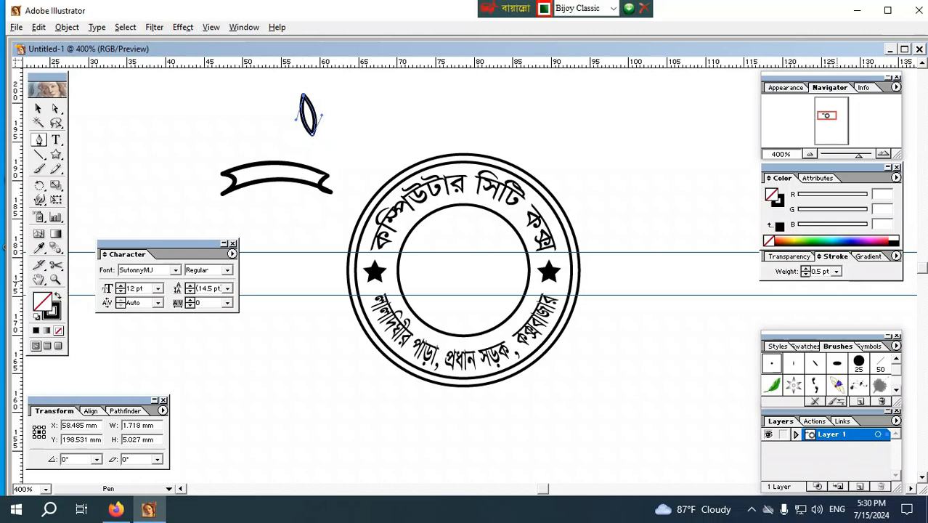
# Try a 0.2 pt stroke on the leaf and reset it to the default white fill with a 1 pt black stroke
pyautogui.click(820, 271)
pyautogui.write('02')
pyautogui.press('Return')
pyautogui.hotkey('ctrl', 'z')
pyautogui.write('0')
pyautogui.press('Return')
pyautogui.press('v')
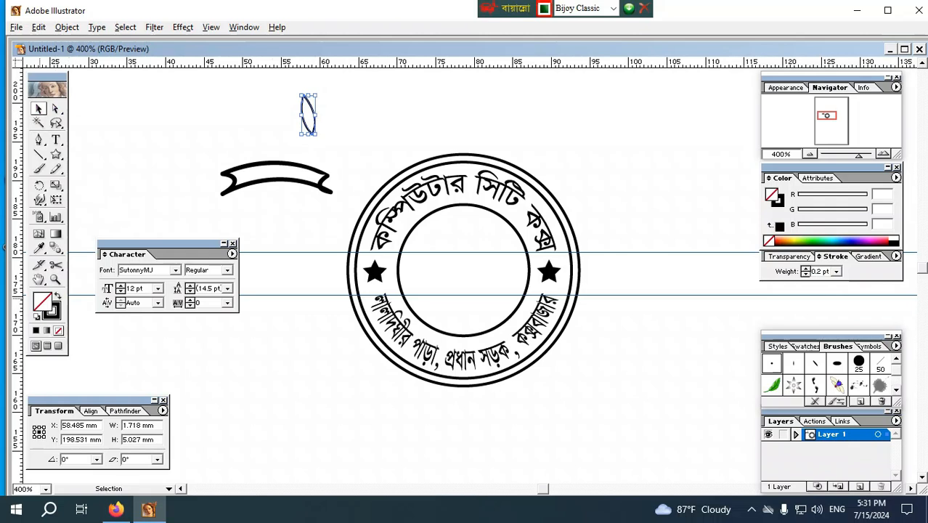
pyautogui.press('d')
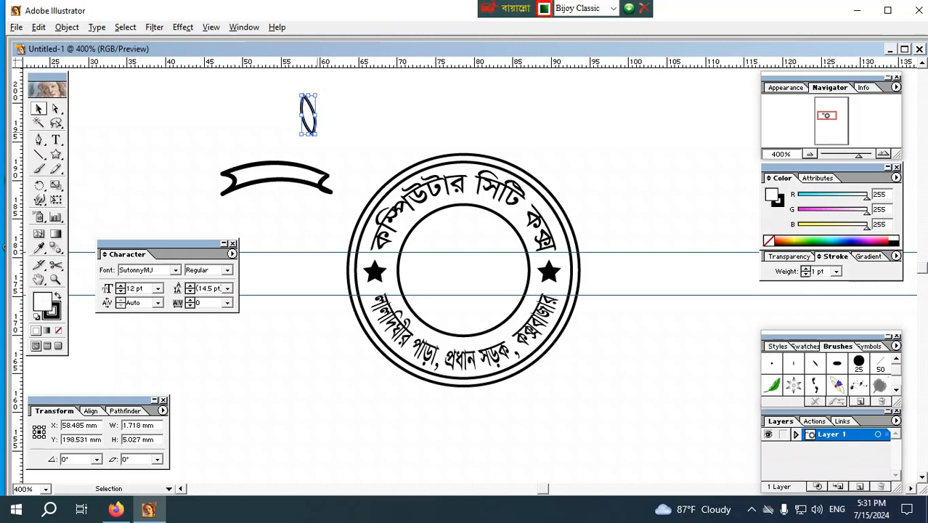
# Arrange rotated copies of the leaf into a sprig about 7 mm wide and 9.5 mm high above the ribbon
pyautogui.moveTo(308, 114)
pyautogui.mouseDown()
pyautogui.moveTo(309, 123)
pyautogui.moveTo(302, 107)
pyautogui.moveTo(325, 101)
pyautogui.moveTo(315, 107)
pyautogui.moveTo(331, 109)
pyautogui.moveTo(341, 93)
pyautogui.moveTo(290, 120)
pyautogui.moveTo(305, 128)
pyautogui.mouseUp()
pyautogui.moveTo(335, 167); pyautogui.dragTo(262, 102)
pyautogui.moveTo(352, 143); pyautogui.dragTo(308, 141)
pyautogui.hotkey('ctrl', 'shift', 'a')
# Stack copies of the sprig into a tall leafy branch below the ribbon, to the left of the seal
pyautogui.hotkey('alt', 'shift')
pyautogui.moveTo(351, 115); pyautogui.dragTo(263, 355)
pyautogui.hotkey('ctrl', 'z')
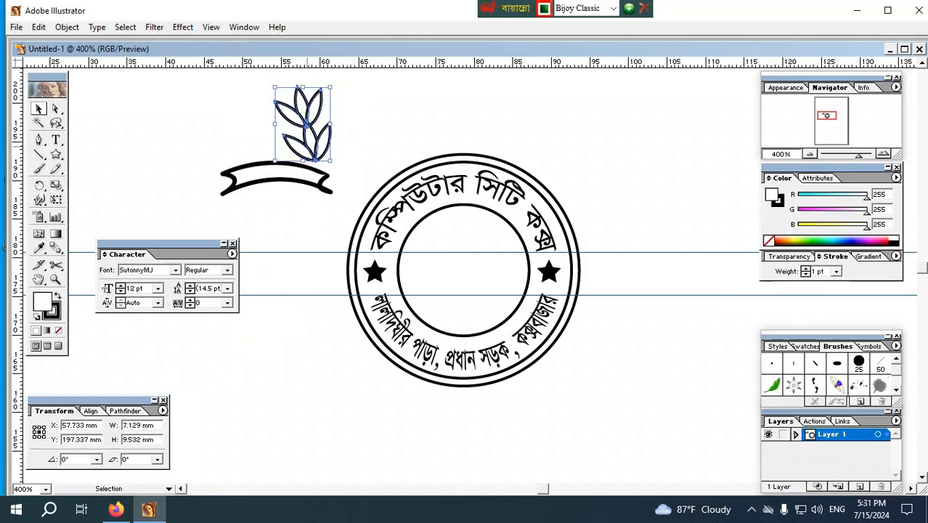
pyautogui.moveTo(304, 134); pyautogui.dragTo(338, 449)
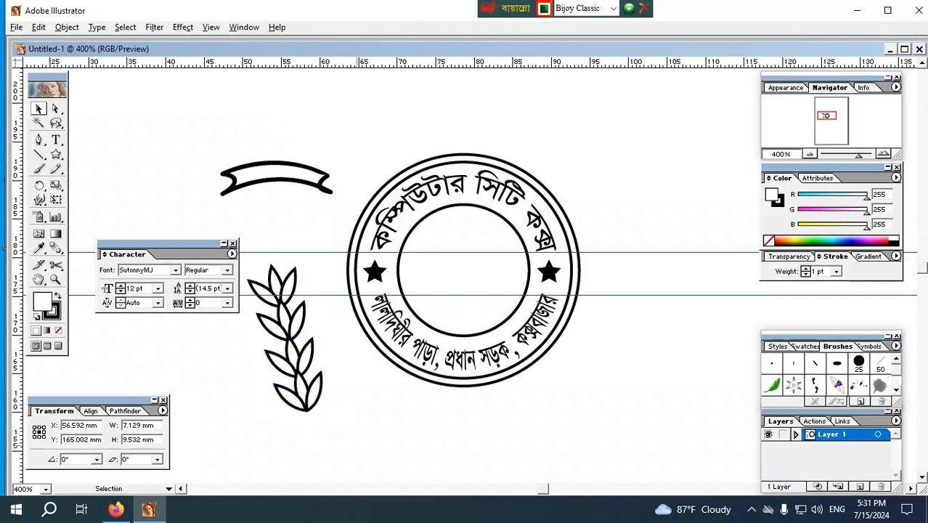
# Group all the leaf sprigs of the tall branch below the ribbon into one object
pyautogui.moveTo(245, 262)
pyautogui.mouseDown()
pyautogui.moveTo(323, 313)
pyautogui.moveTo(324, 414)
pyautogui.mouseUp()
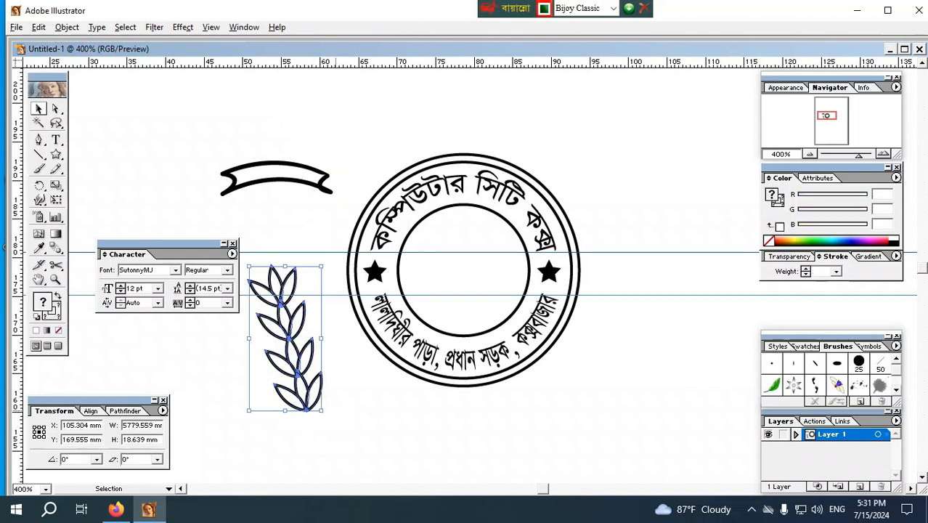
pyautogui.moveTo(285, 337); pyautogui.dragTo(299, 151)
pyautogui.hotkey('ctrl', 'z')
pyautogui.click(353, 378)
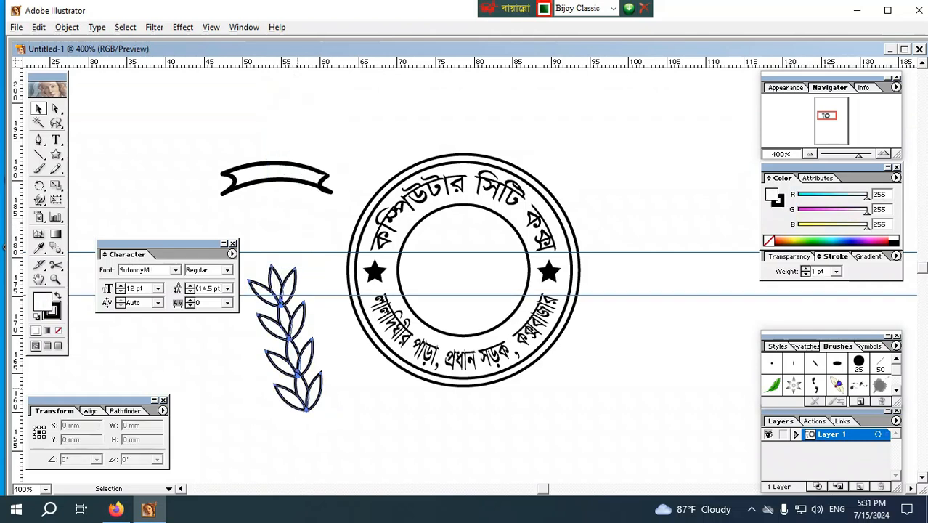
pyautogui.moveTo(284, 338); pyautogui.dragTo(308, 269)
pyautogui.hotkey('ctrl', 'z')
pyautogui.rightClick(308, 333)
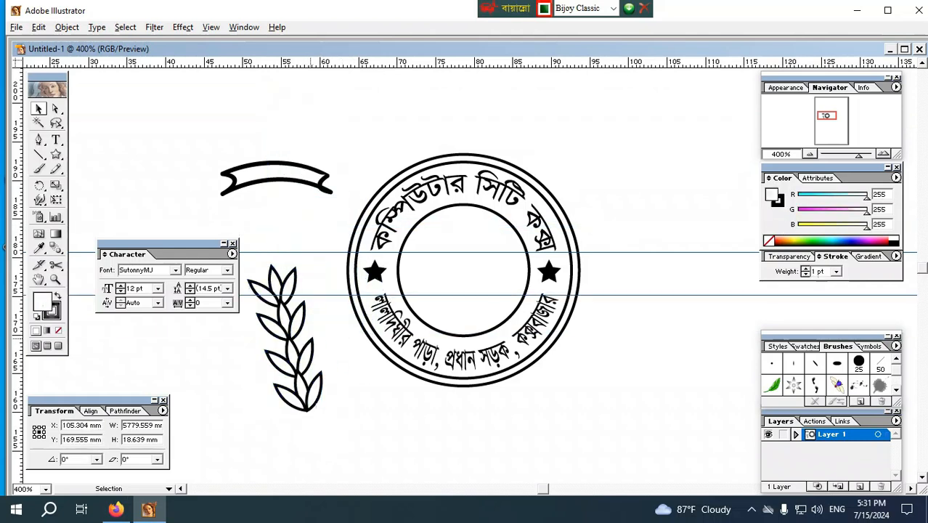
pyautogui.rightClick(298, 335)
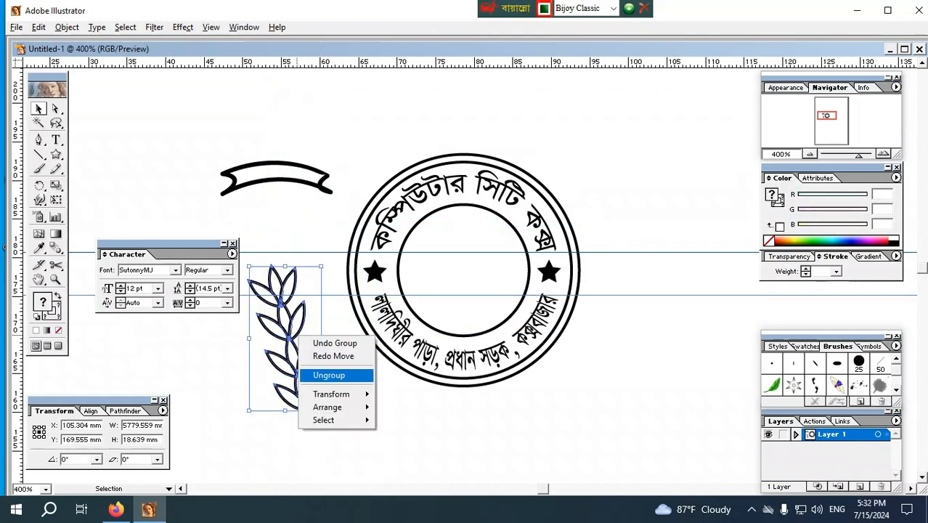
pyautogui.click(659, 271)
pyautogui.moveTo(659, 271); pyautogui.dragTo(665, 327)
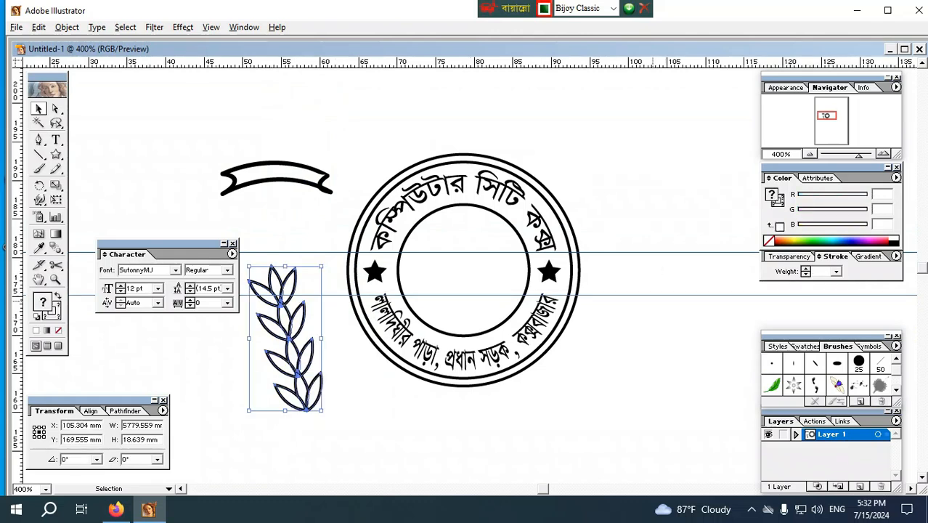
pyautogui.rightClick(651, 295)
pyautogui.moveTo(684, 354)
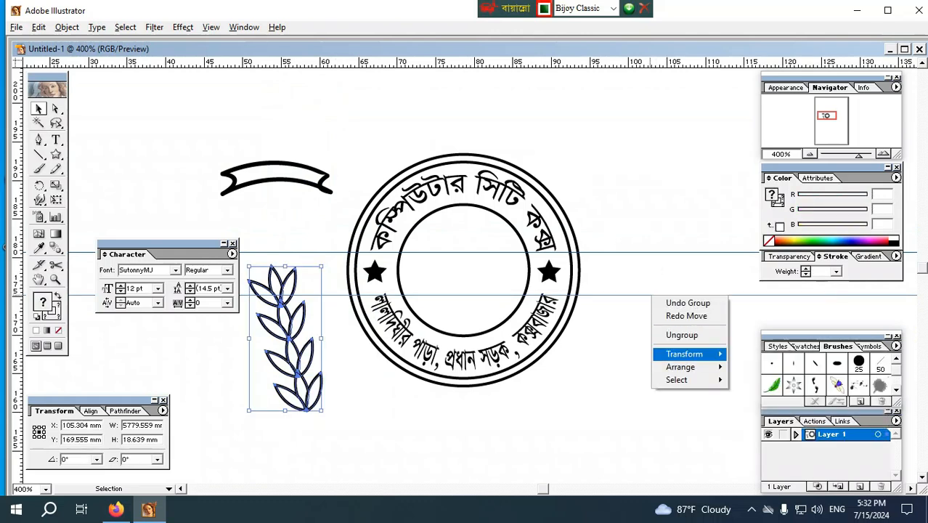
pyautogui.click(657, 282)
pyautogui.click(644, 295)
pyautogui.rightClick(644, 295)
pyautogui.click(634, 295)
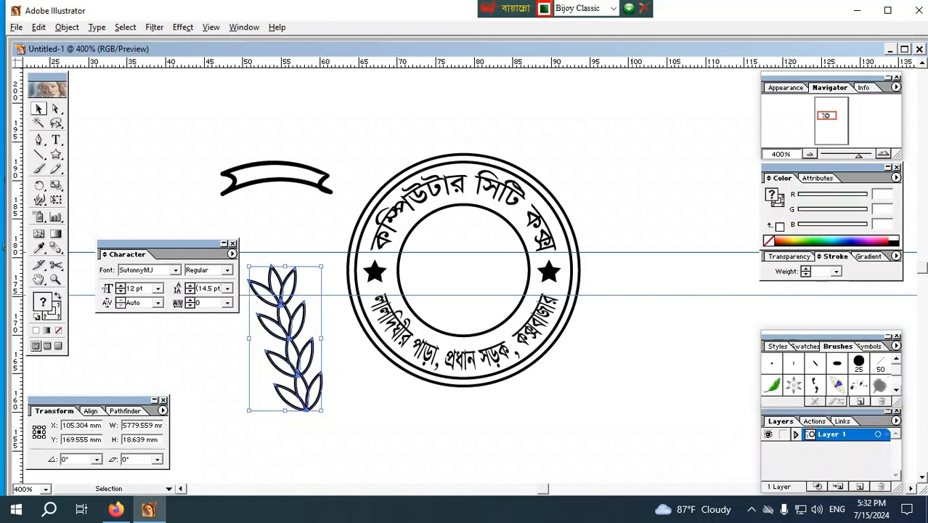
pyautogui.rightClick(633, 295)
pyautogui.rightClick(635, 300)
pyautogui.rightClick(635, 290)
pyautogui.rightClick(634, 296)
pyautogui.rightClick(630, 295)
pyautogui.moveTo(631, 277); pyautogui.dragTo(641, 321)
pyautogui.rightClick(636, 295)
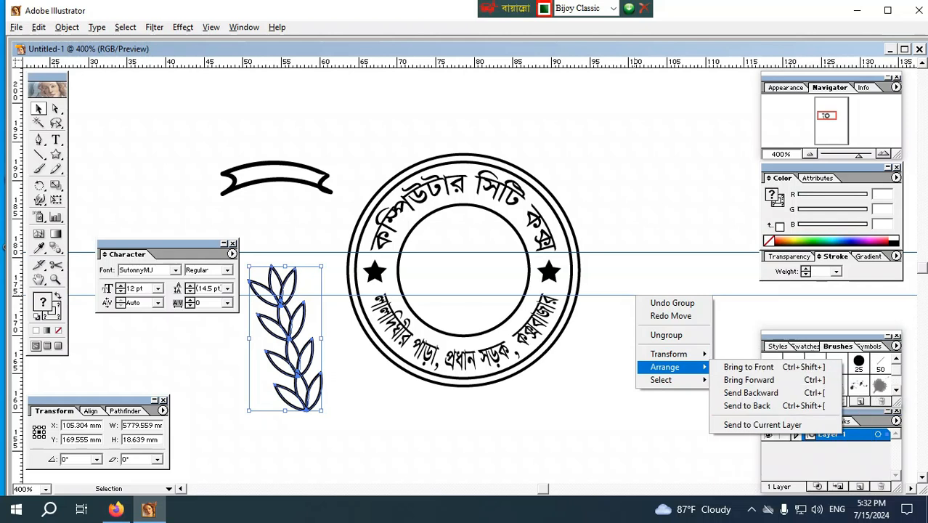
pyautogui.moveTo(661, 380)
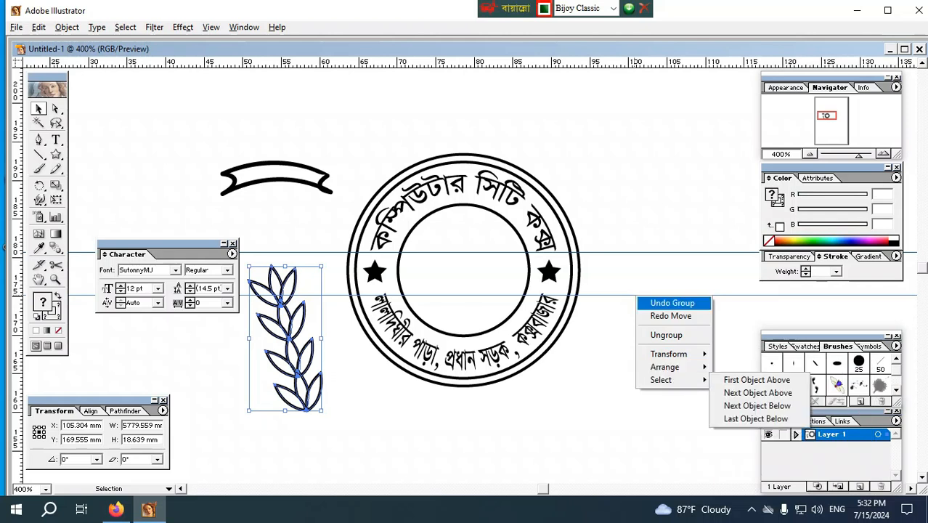
pyautogui.click(616, 318)
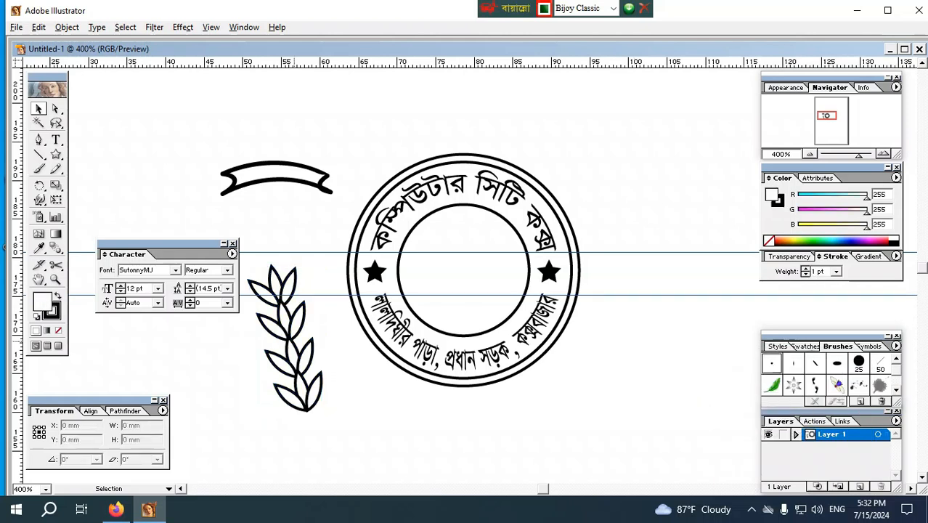
# Move the grouped leafy branch slightly lower and hide the guides
pyautogui.moveTo(266, 341); pyautogui.dragTo(341, 273)
pyautogui.moveTo(291, 329); pyautogui.dragTo(301, 381)
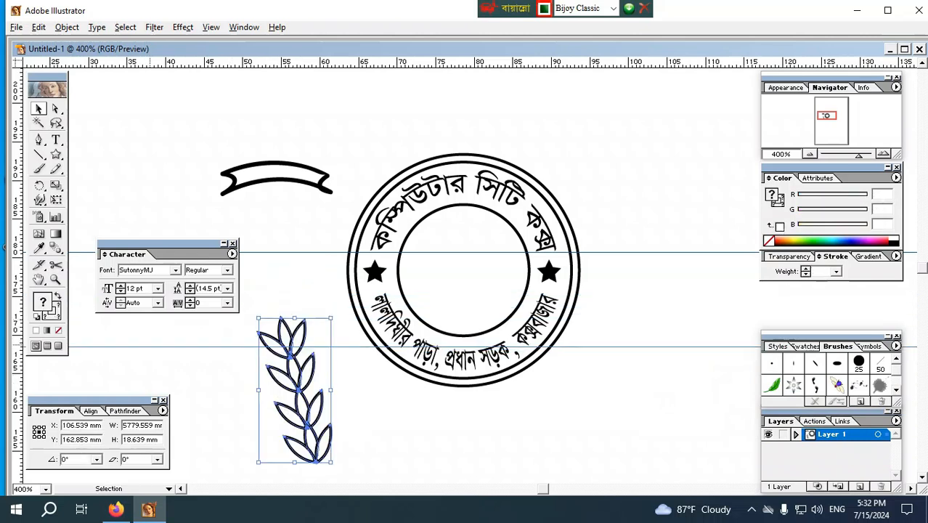
pyautogui.rightClick(152, 347)
pyautogui.rightClick(152, 347)
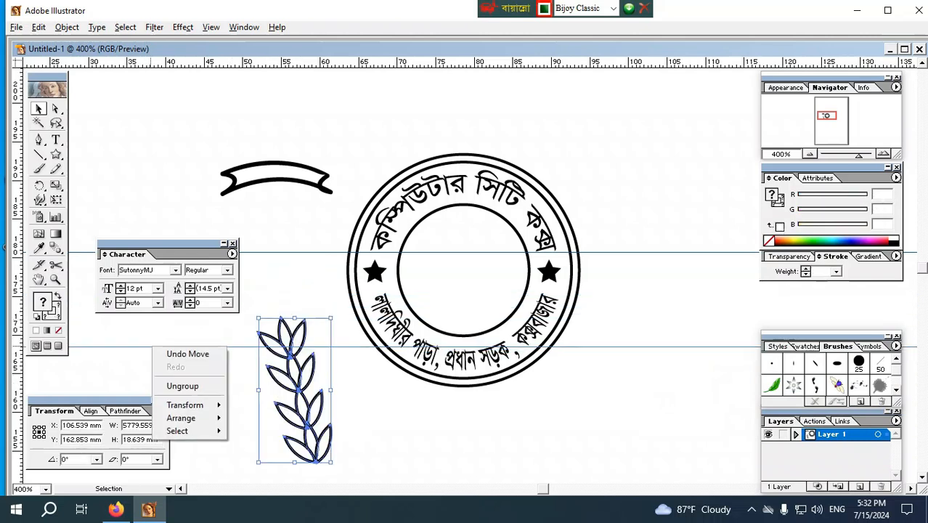
pyautogui.click(220, 325)
pyautogui.hotkey('ctrl', ';')
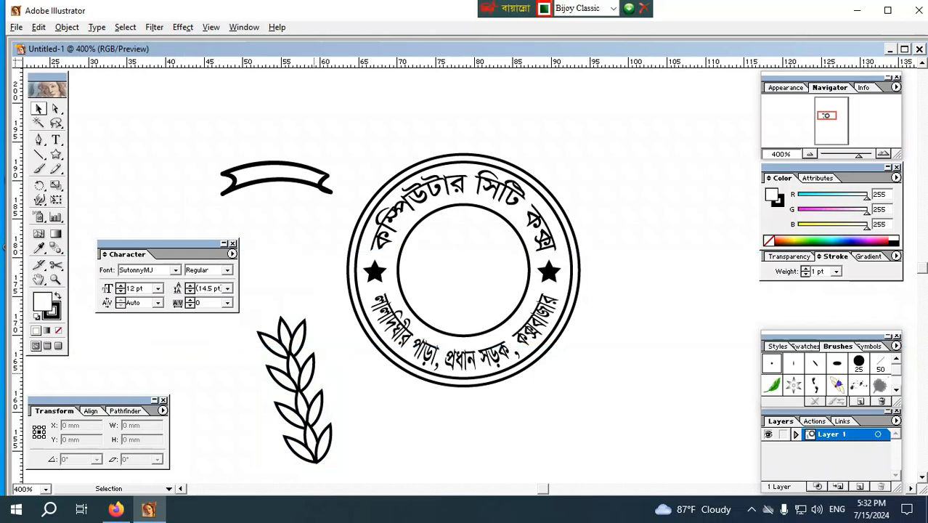
# Mirror the leafy branch so it leans outward to the right, and seat its base on the ribbon's right end
pyautogui.click(304, 328)
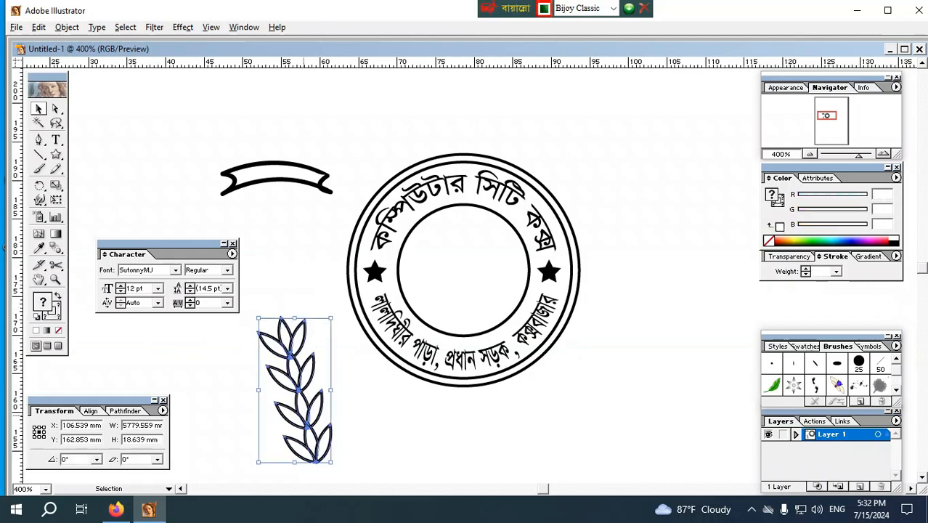
pyautogui.moveTo(295, 390); pyautogui.dragTo(331, 140)
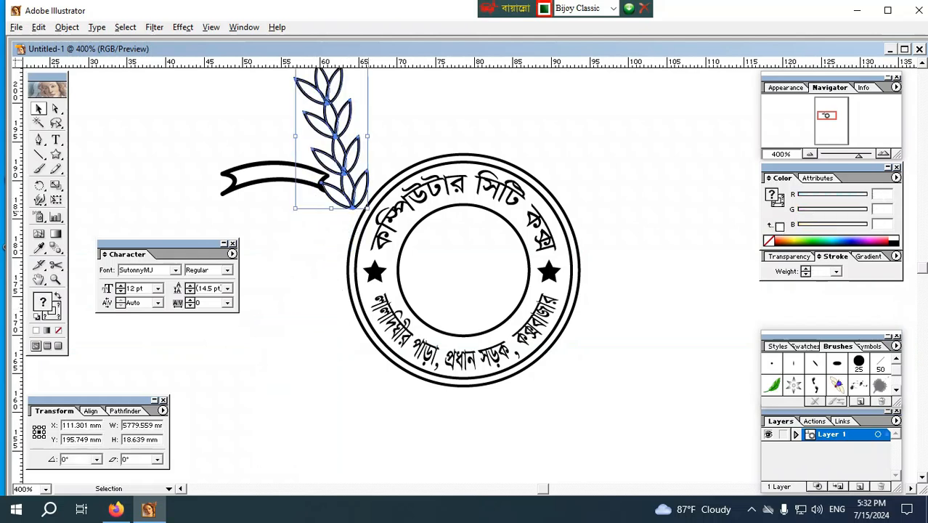
pyautogui.moveTo(371, 211); pyautogui.dragTo(329, 221)
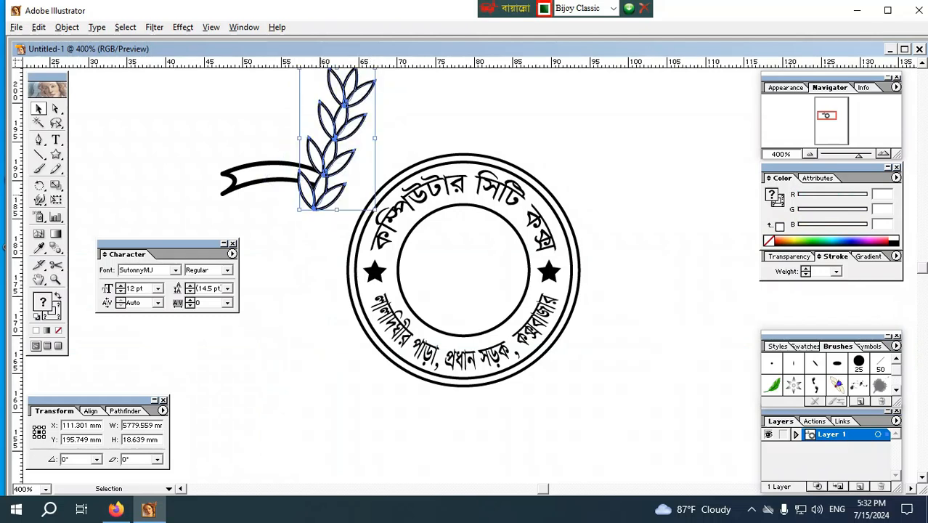
pyautogui.moveTo(322, 181); pyautogui.dragTo(334, 146)
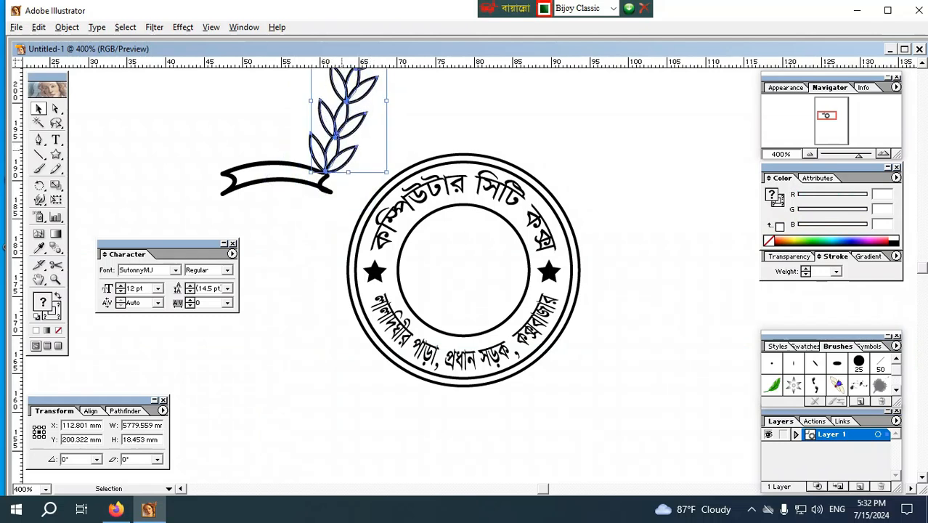
pyautogui.hotkey('ctrl', '-')
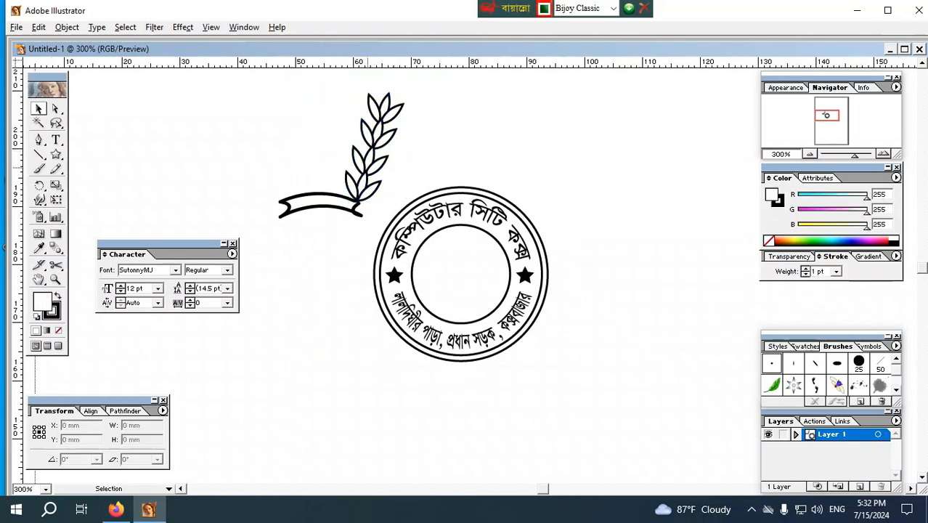
pyautogui.press('Down')
pyautogui.press('Down')
# Place a mirrored copy of the branch on the ribbon's left end, leaning outward to the left
pyautogui.moveTo(369, 166); pyautogui.dragTo(292, 164)
pyautogui.moveTo(332, 206); pyautogui.dragTo(352, 181)
pyautogui.press('Left')
pyautogui.press('Left')
pyautogui.press('Left')
pyautogui.press('Left')
pyautogui.press('Left')
pyautogui.press('Left')
pyautogui.press('Left')
pyautogui.press('Left')
pyautogui.press('Left')
pyautogui.press('Left')
pyautogui.press('Left')
pyautogui.press('Left')
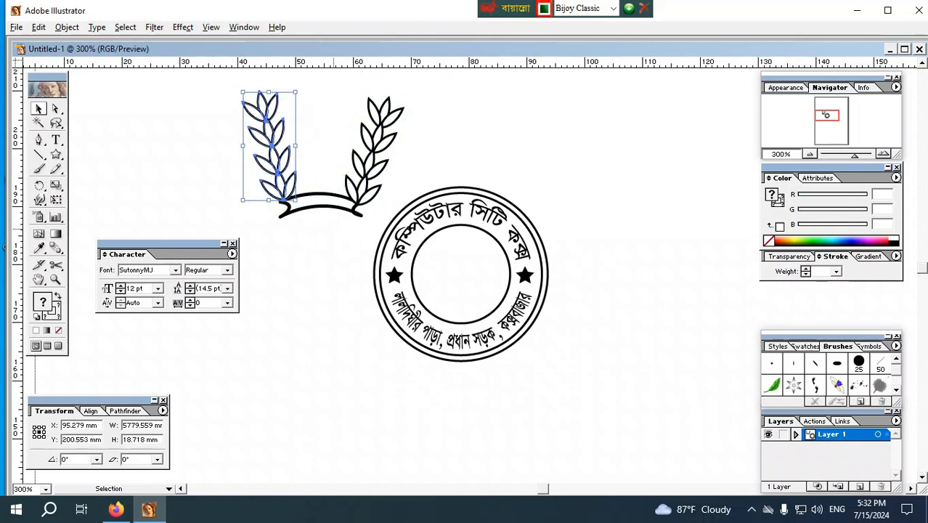
# Adjust the left and right branches vertically so they sit level on the ribbon's ends
pyautogui.hotkey('ctrl', 'shift', 'a')
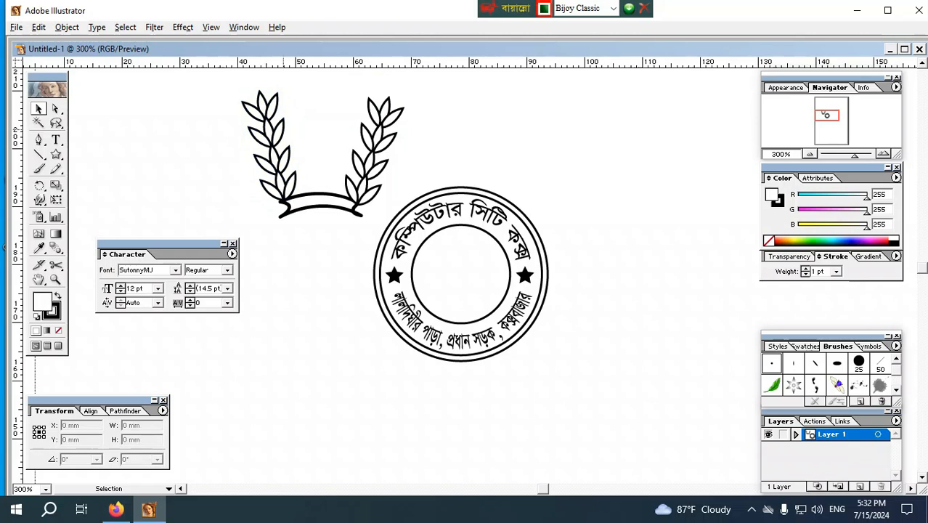
pyautogui.hotkey('ctrl', 'z')
pyautogui.click(321, 233)
pyautogui.click(366, 175)
pyautogui.click(321, 232)
pyautogui.click(277, 178)
pyautogui.click(277, 178)
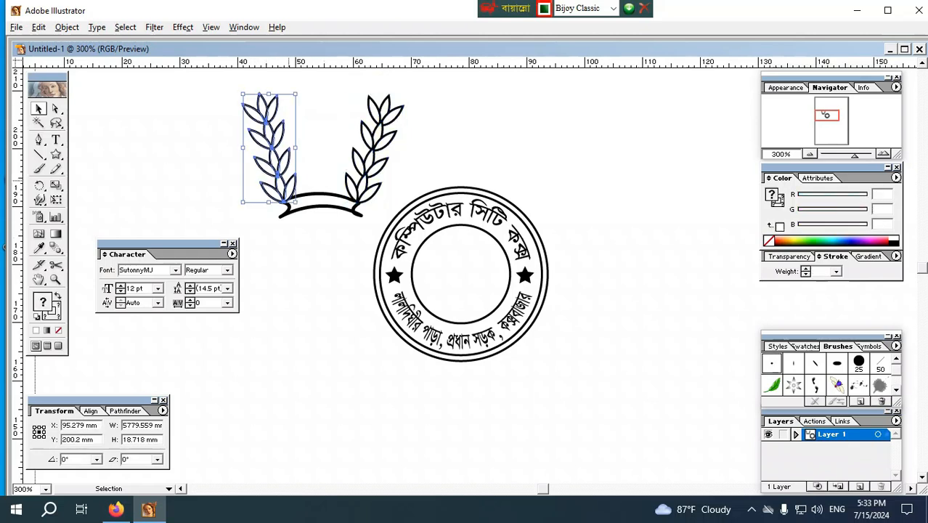
# Scale the ribbon and both branches together to about 12.4 mm high and place them inside the seal's inner circle
pyautogui.moveTo(271, 274); pyautogui.dragTo(367, 131)
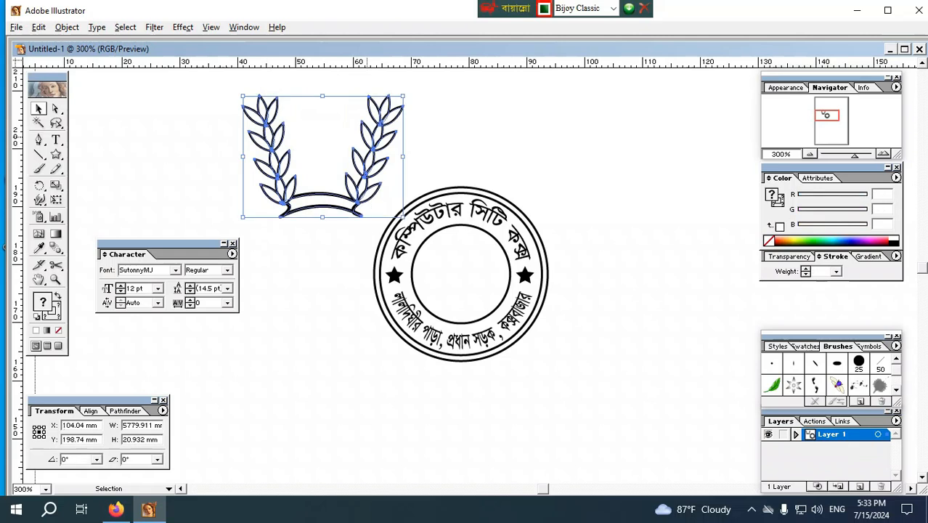
pyautogui.moveTo(367, 145); pyautogui.dragTo(367, 321)
pyautogui.moveTo(386, 381); pyautogui.dragTo(501, 312)
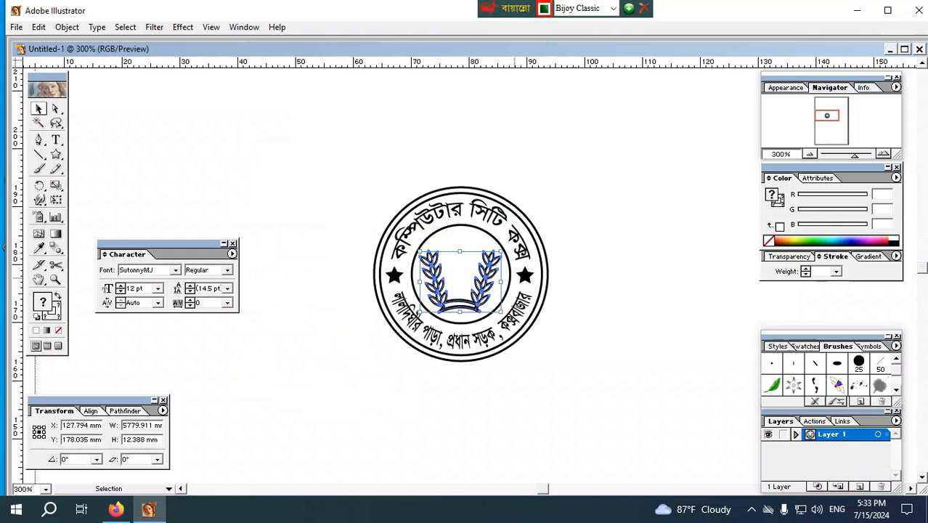
pyautogui.hotkey('ctrl', 'shift', 'a')
pyautogui.press('space')
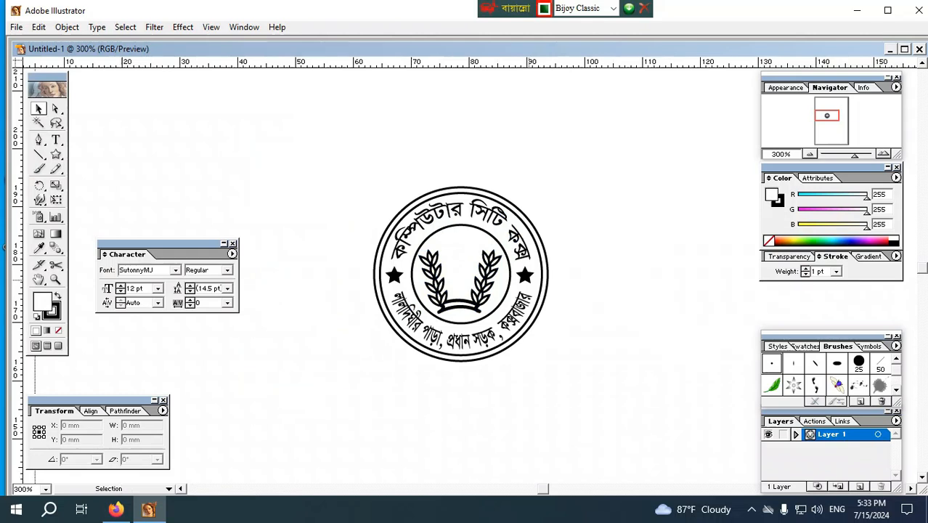
# Place two copies of the side star, one above the other, between the branches in the seal's centre
pyautogui.click(525, 275)
pyautogui.moveTo(525, 275); pyautogui.dragTo(461, 240)
pyautogui.press('Delete')
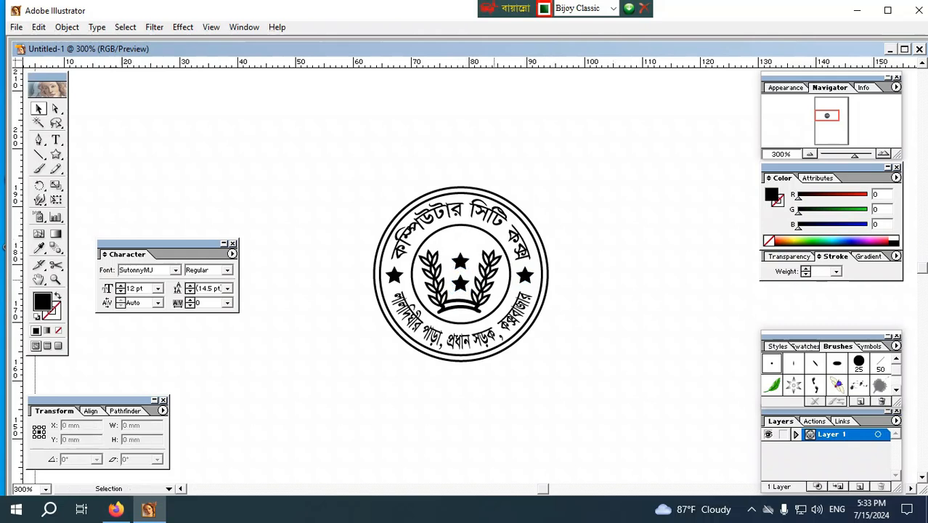
# Copy the upper curved name text outside the seal at about 10.9 mm wide and 4.4 mm high
pyautogui.moveTo(349, 163); pyautogui.dragTo(563, 354)
pyautogui.click(560, 323)
pyautogui.moveTo(513, 241); pyautogui.dragTo(385, 164)
pyautogui.hotkey('ctrl', 'shift', 'a')
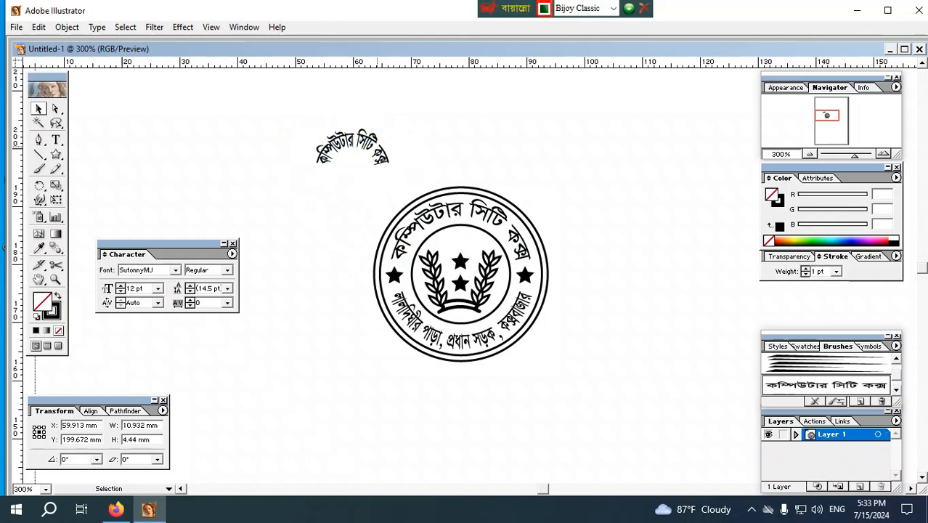
# Set the small curved name text's stroke weight to 0.2 pt
pyautogui.click(818, 271)
pyautogui.write('0')
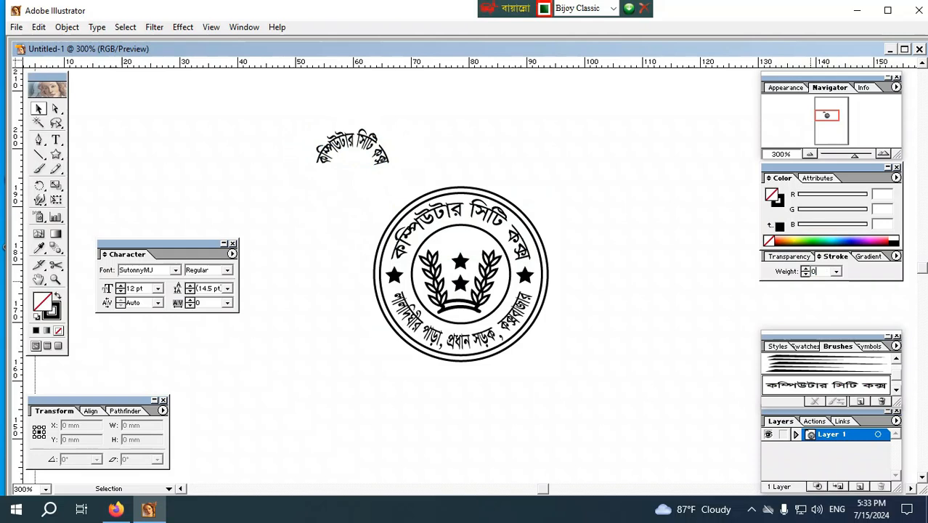
pyautogui.write('2')
pyautogui.press('Return')
pyautogui.click(352, 143)
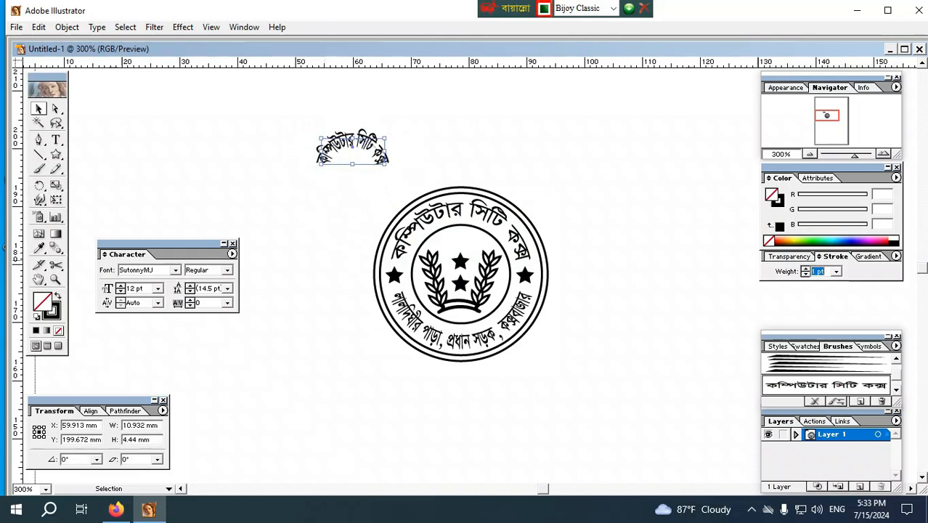
pyautogui.write('0.2')
pyautogui.press('Return')
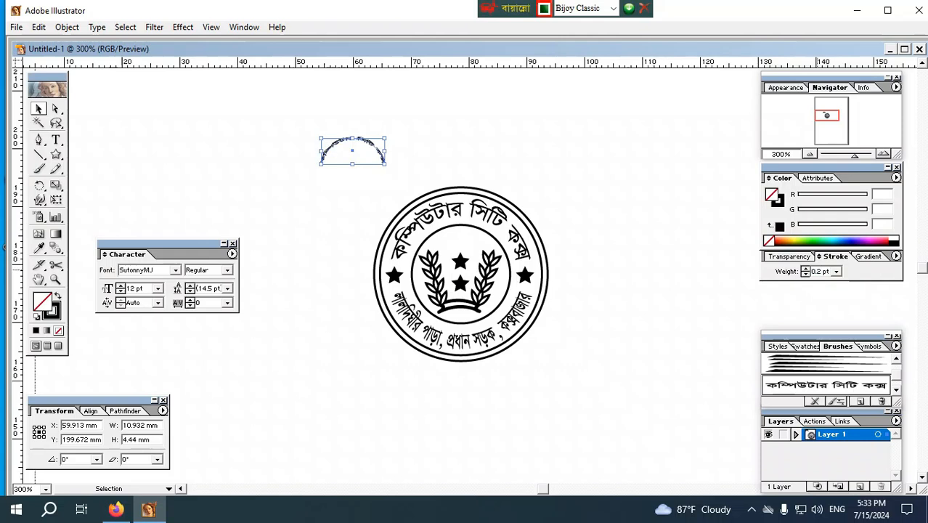
pyautogui.hotkey('ctrl', 'shift', 'a')
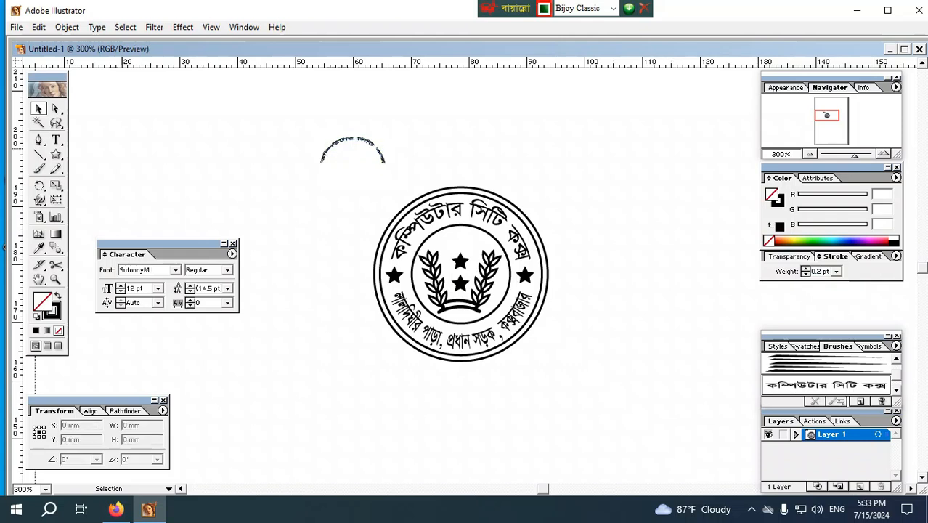
# Move the small curved text to the top of the inner circle and reduce the branch emblem's height beneath it
pyautogui.moveTo(378, 142); pyautogui.dragTo(483, 231)
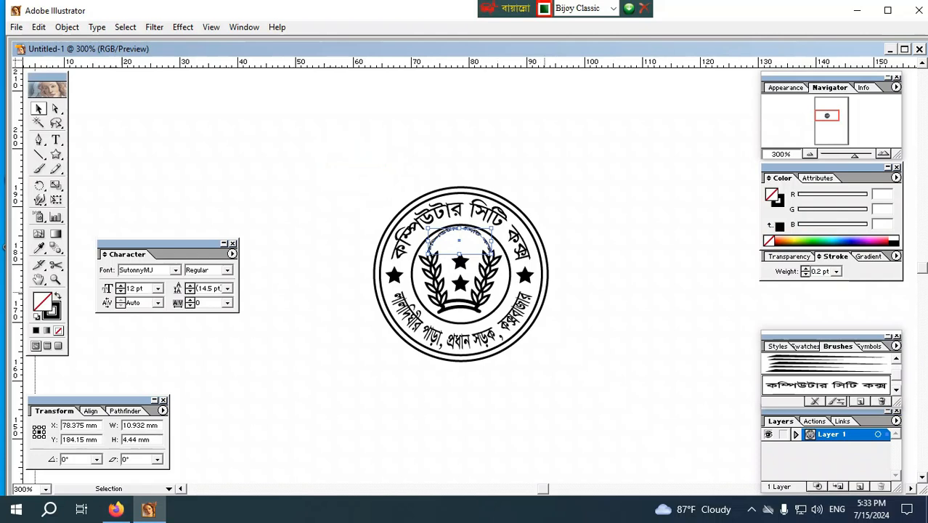
pyautogui.hotkey('ctrl', '=')
pyautogui.click(392, 239)
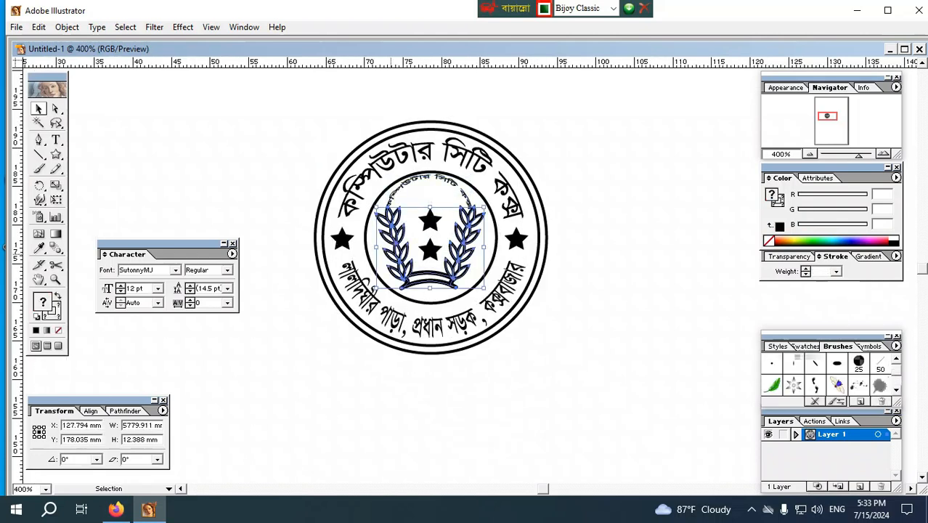
pyautogui.moveTo(429, 207); pyautogui.dragTo(430, 218)
pyautogui.click(556, 202)
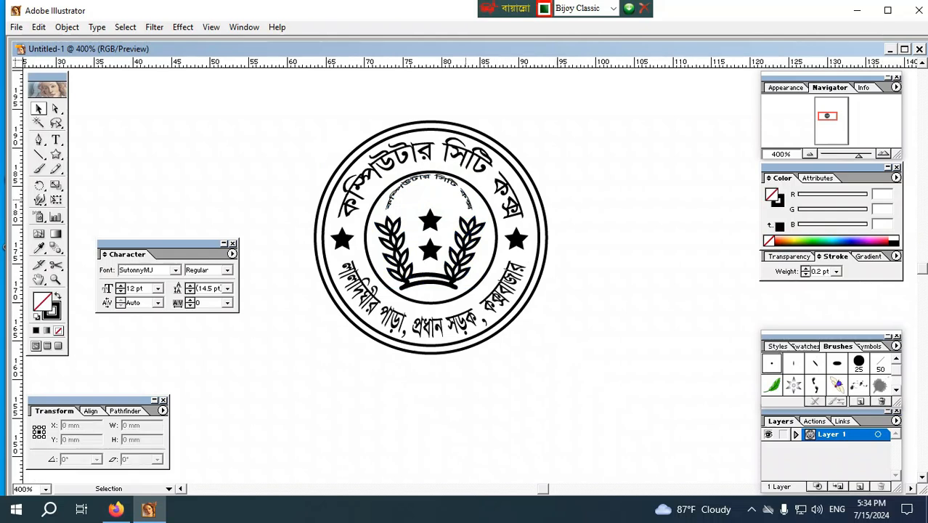
# Shift the small curved text slightly down and right, and set its stroke weight to 1 pt
pyautogui.click(470, 205)
pyautogui.moveTo(429, 211); pyautogui.dragTo(432, 215)
pyautogui.doubleClick(820, 272)
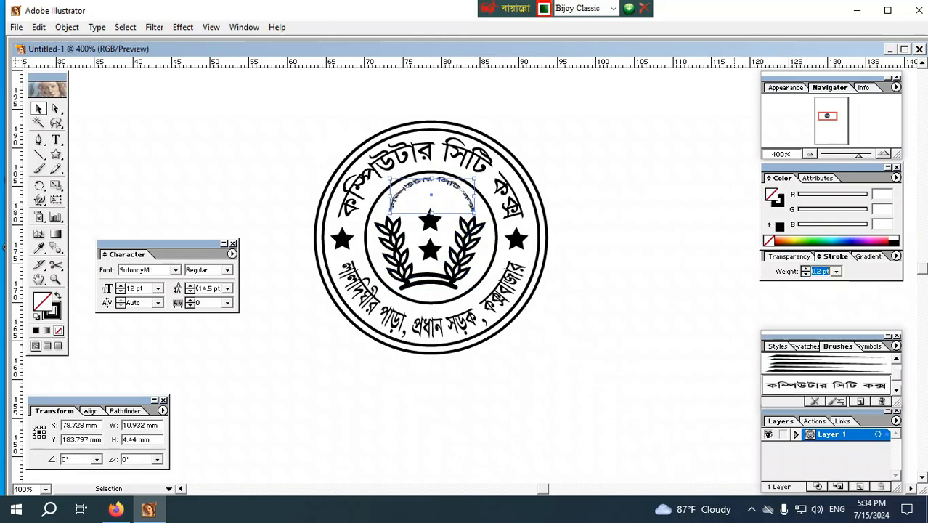
pyautogui.write('1')
pyautogui.press('Return')
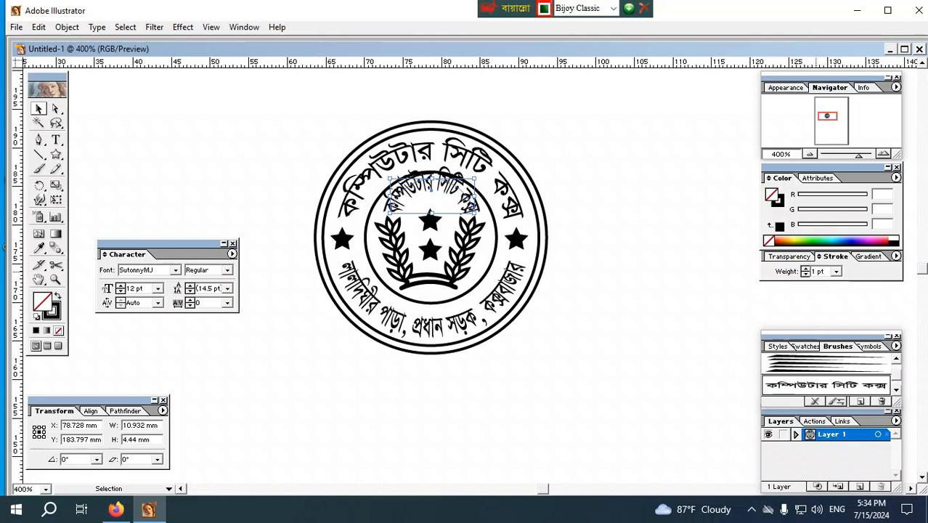
# Nudge the small curved name text down by about 1 mm inside the inner circle
pyautogui.press('Down')
pyautogui.press('Down')
pyautogui.press('Down')
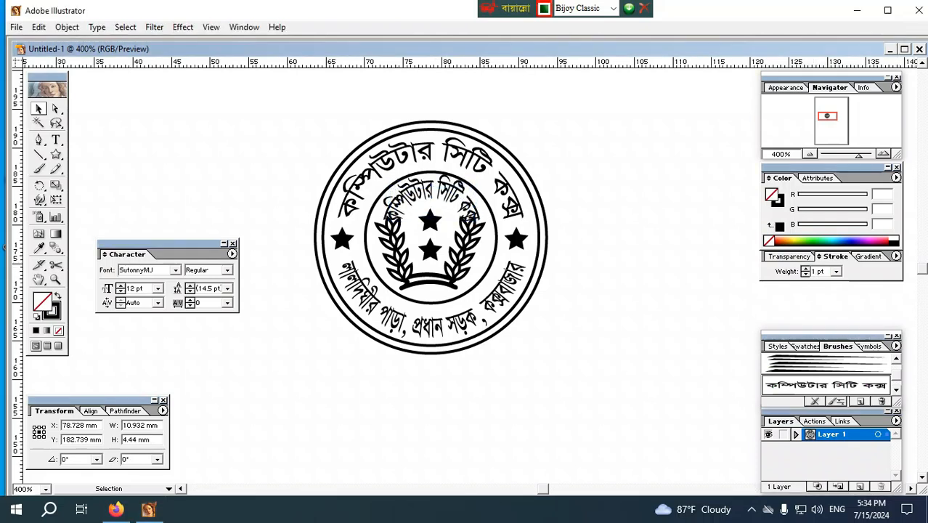
pyautogui.click(581, 189)
# Scale the small curved name text down to about 9.6 mm wide and nudge it up slightly above the leaf branches
pyautogui.click(472, 210)
pyautogui.moveTo(475, 187); pyautogui.dragTo(470, 190)
pyautogui.press('Up')
pyautogui.press('Up')
pyautogui.press('Down')
pyautogui.click(581, 207)
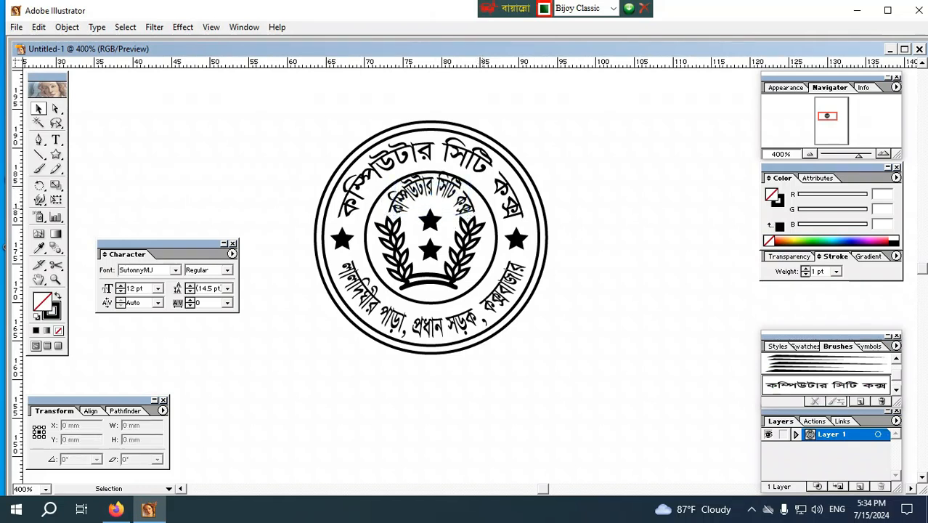
# Flatten the small curved name text from its upper edge to about 3.1 mm high, keeping its width
pyautogui.click(468, 210)
pyautogui.moveTo(432, 183); pyautogui.dragTo(433, 185)
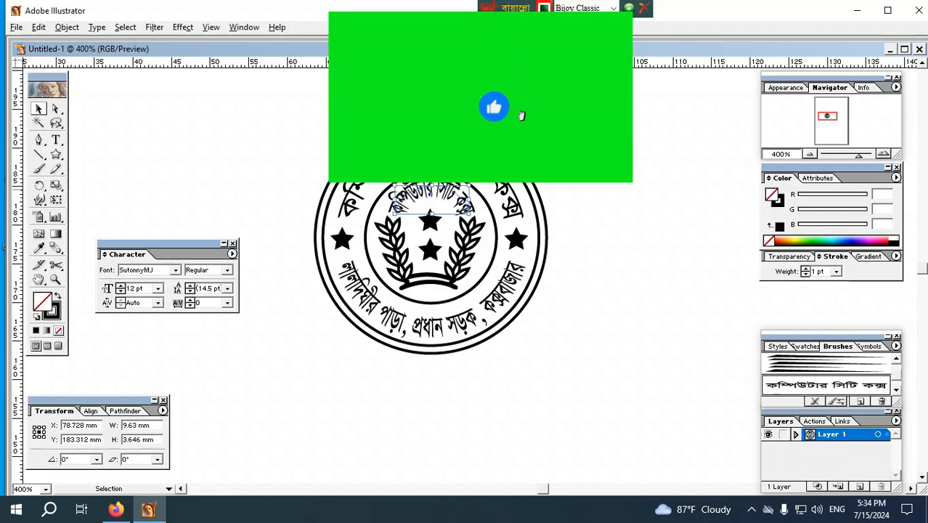
pyautogui.press('Down')
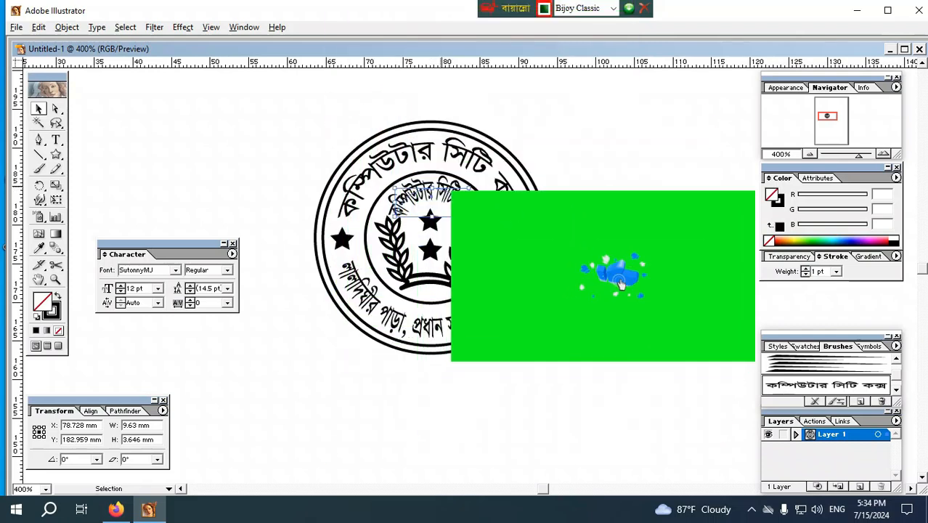
pyautogui.click(632, 320)
pyautogui.hotkey('ctrl', 'z')
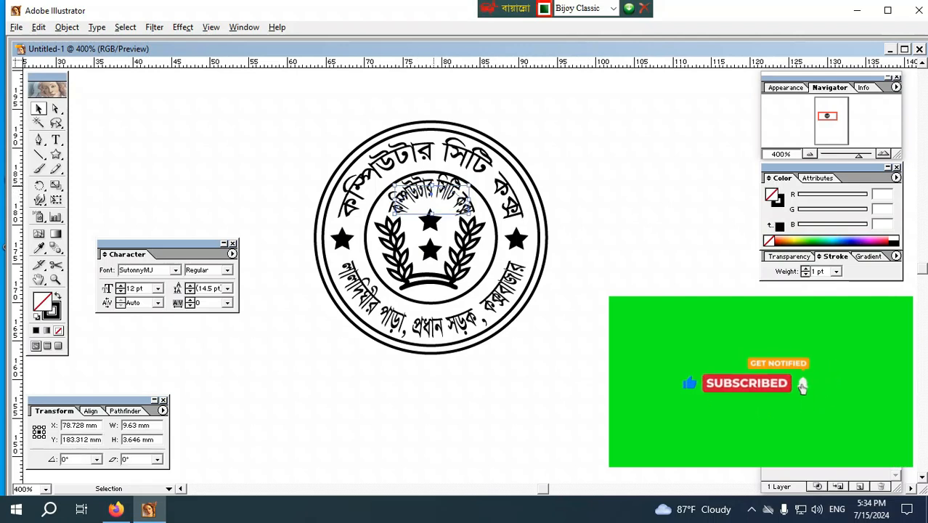
pyautogui.moveTo(432, 185); pyautogui.dragTo(432, 187)
pyautogui.click(500, 189)
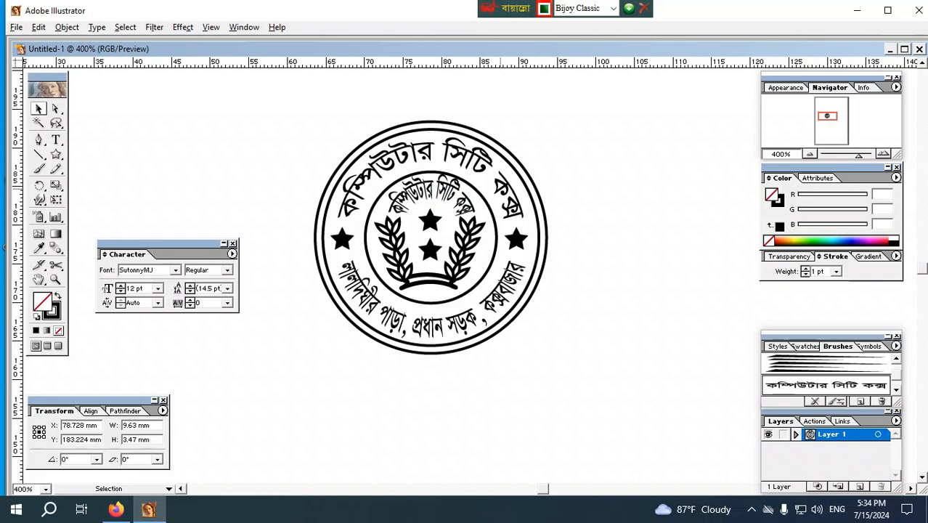
pyautogui.click(432, 193)
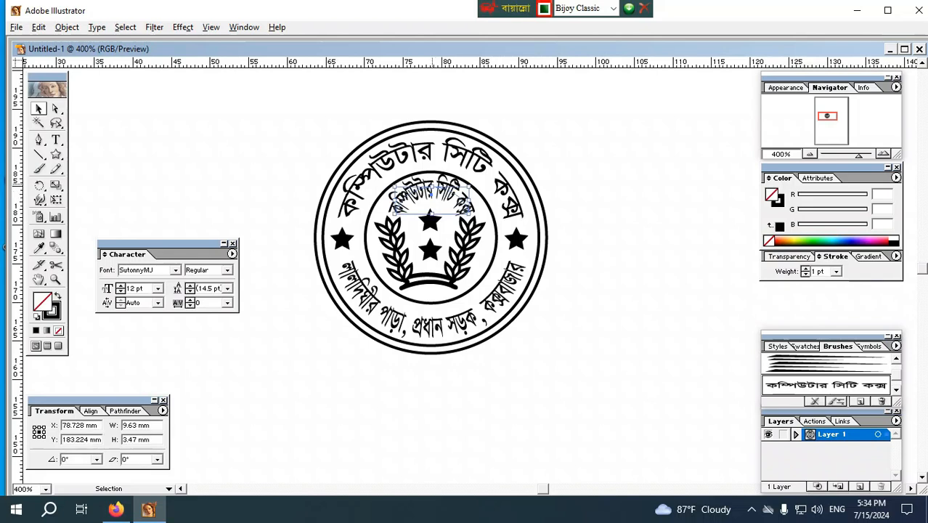
pyautogui.moveTo(433, 187); pyautogui.dragTo(432, 189)
pyautogui.hotkey('ctrl', 'shift', 'a')
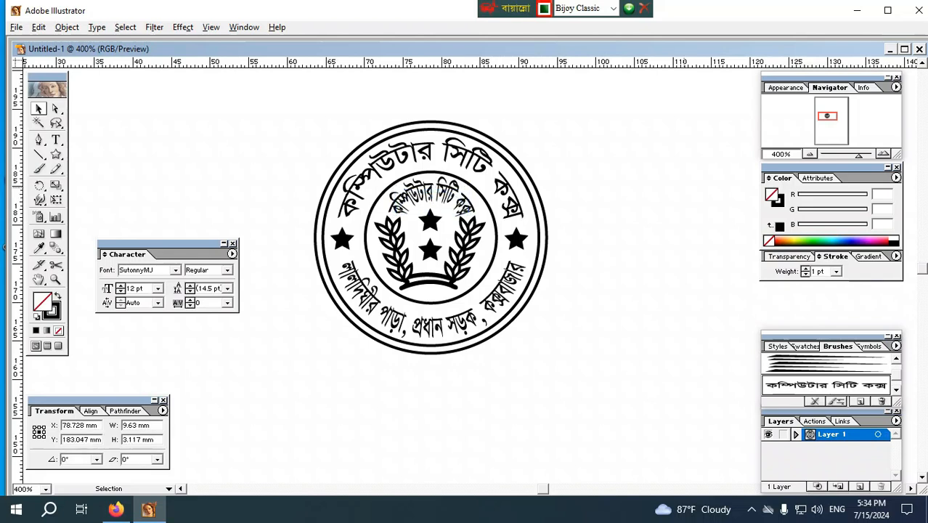
# Save the seal drawing to the Desktop as the Illustrator file Business Shill.ai with the default format options
pyautogui.hotkey('ctrl', '-')
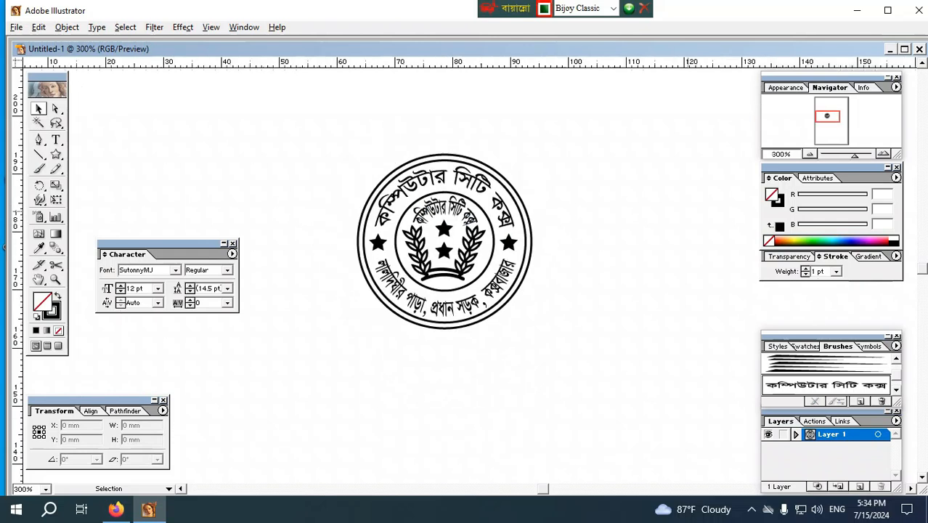
pyautogui.hotkey('ctrl', 's')
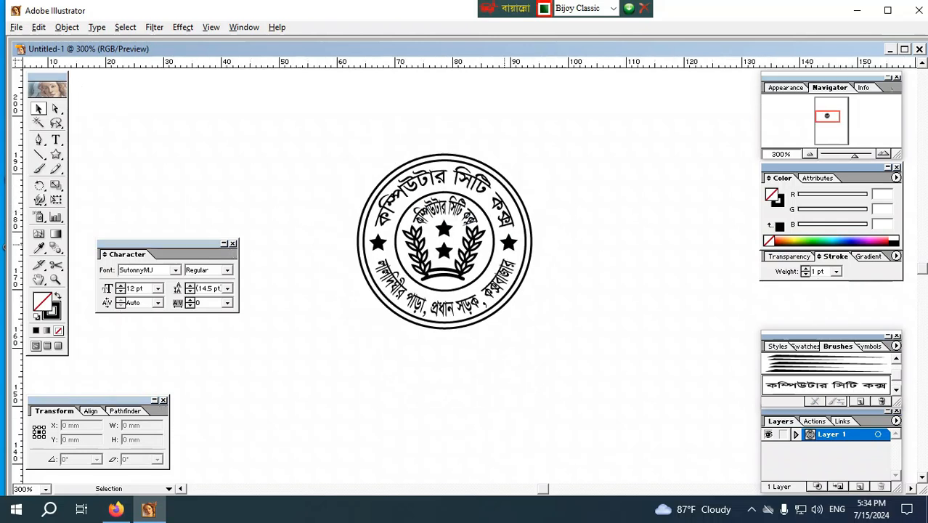
pyautogui.press('Escape')
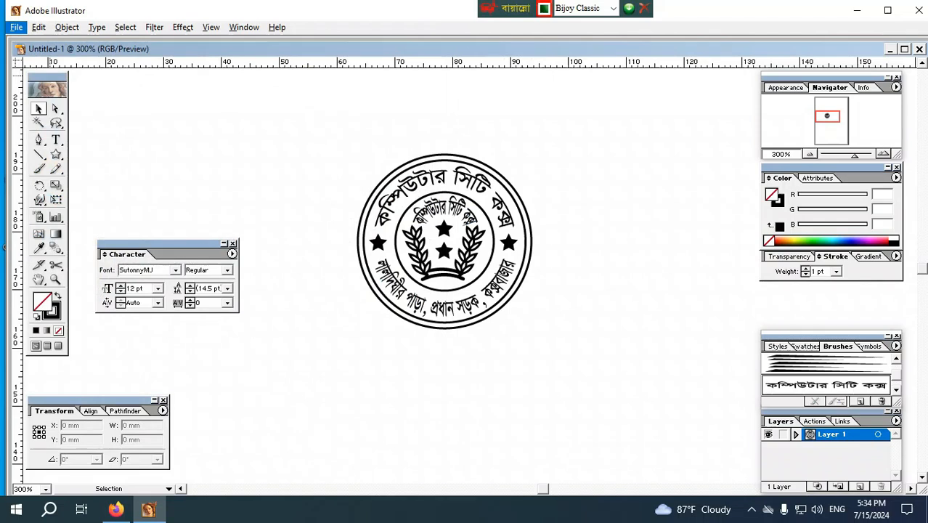
pyautogui.click(16, 27)
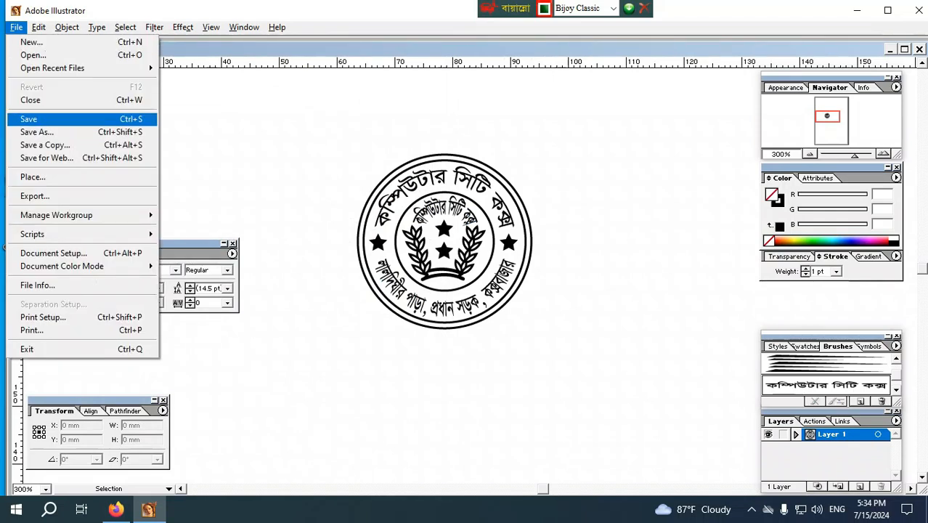
pyautogui.click(29, 119)
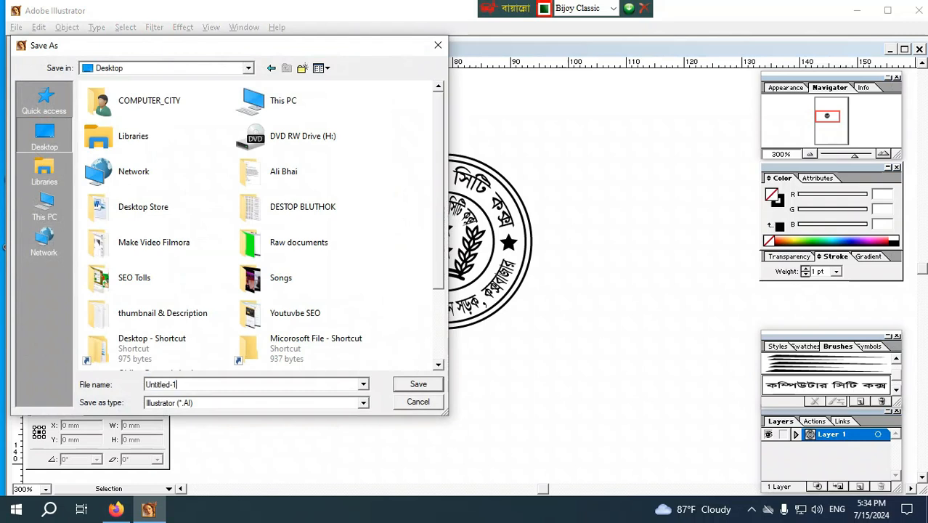
pyautogui.write('Y')
pyautogui.press('BackSpace')
pyautogui.hotkey('ctrl', 'alt', 'b')
pyautogui.write('B')
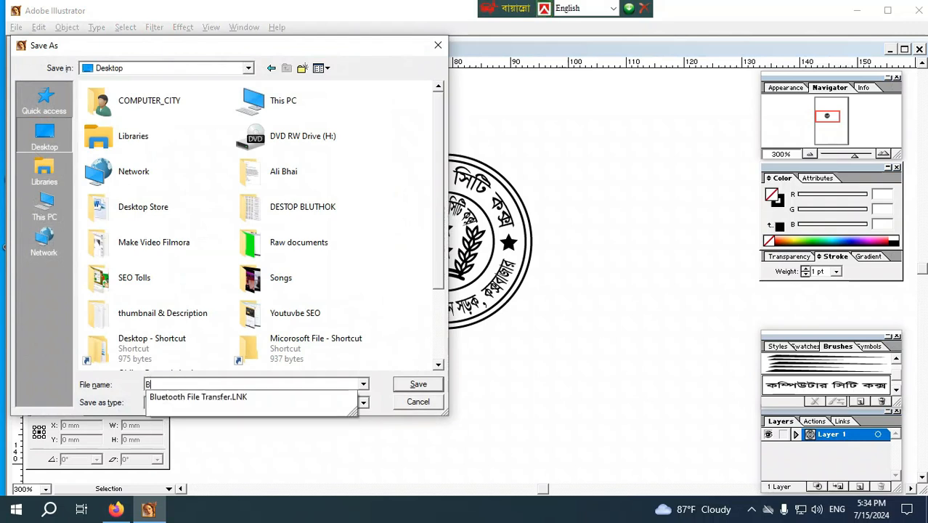
pyautogui.write('usiness Shi')
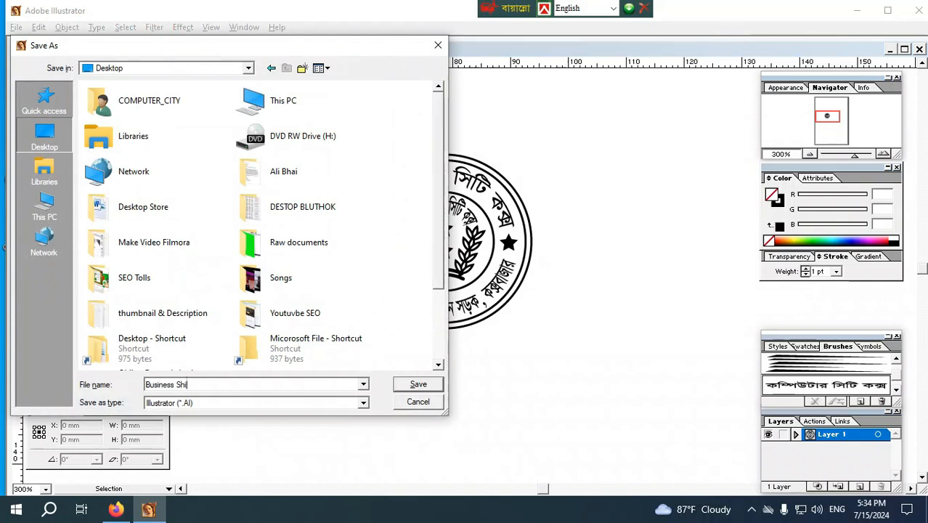
pyautogui.write('ll.ai')
pyautogui.press('Return')
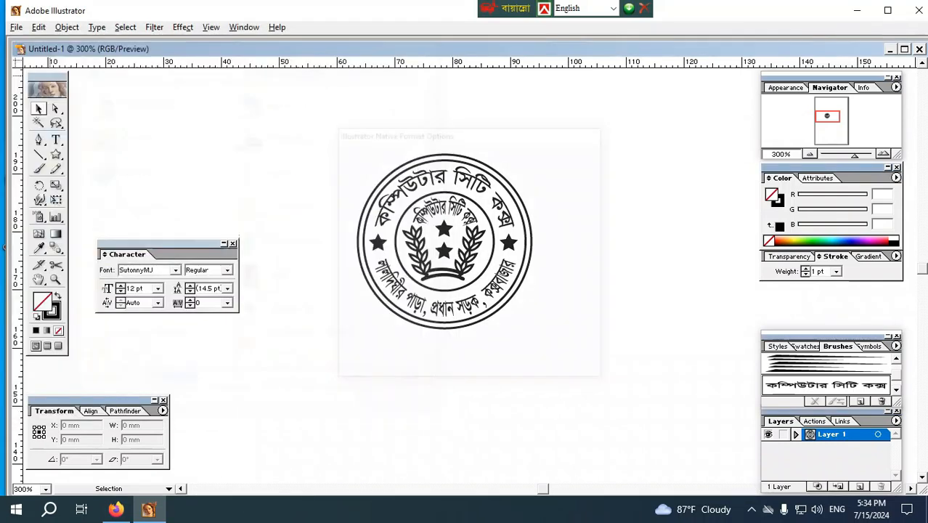
pyautogui.press('Return')
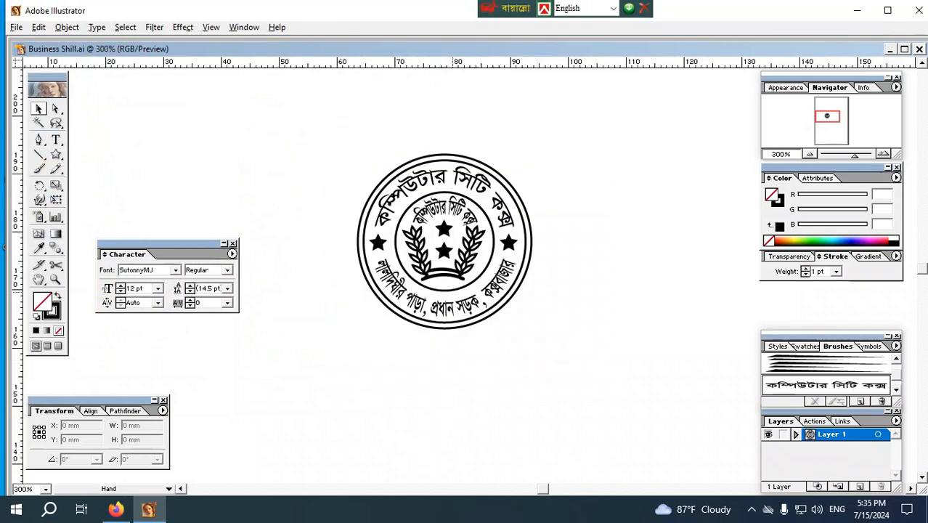
pyautogui.hotkey('ctrl', '=')
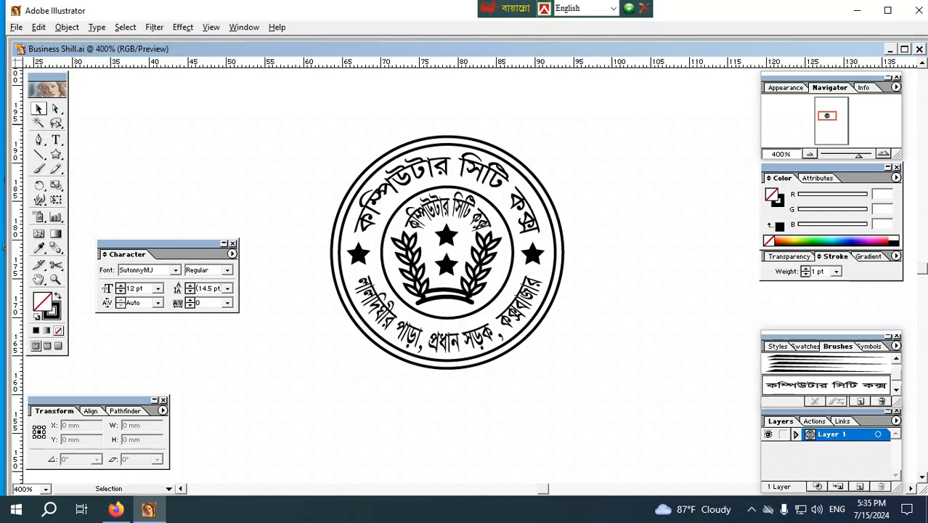
pyautogui.click(16, 28)
pyautogui.click(289, 135)
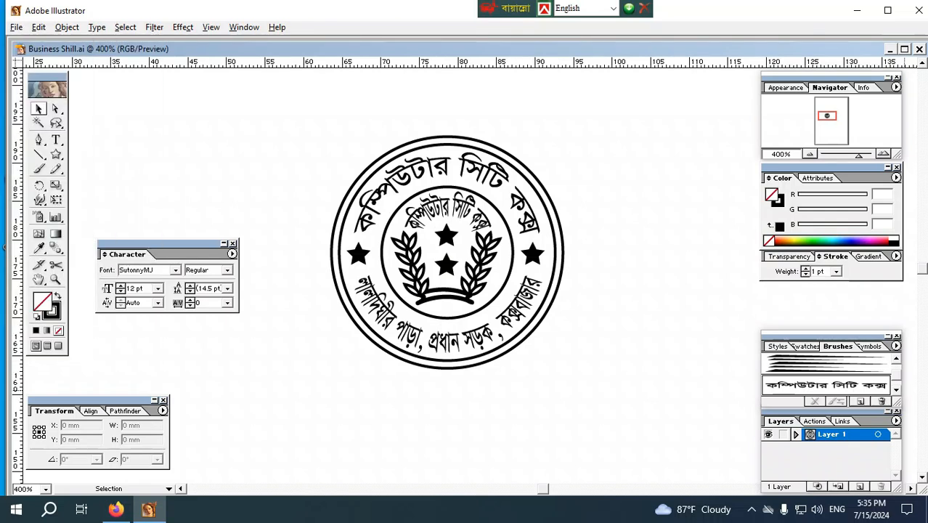